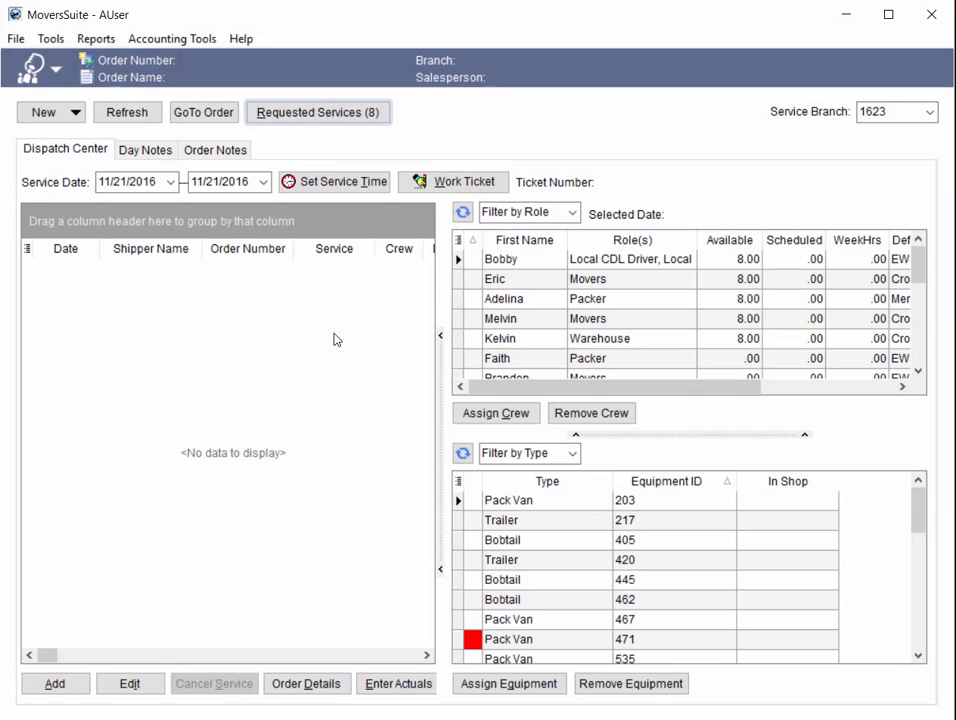
# Open the personnel information of the first crew member in the dispatch crew list and show their documents
pyautogui.click(506, 266)
pyautogui.rightClick(506, 266)
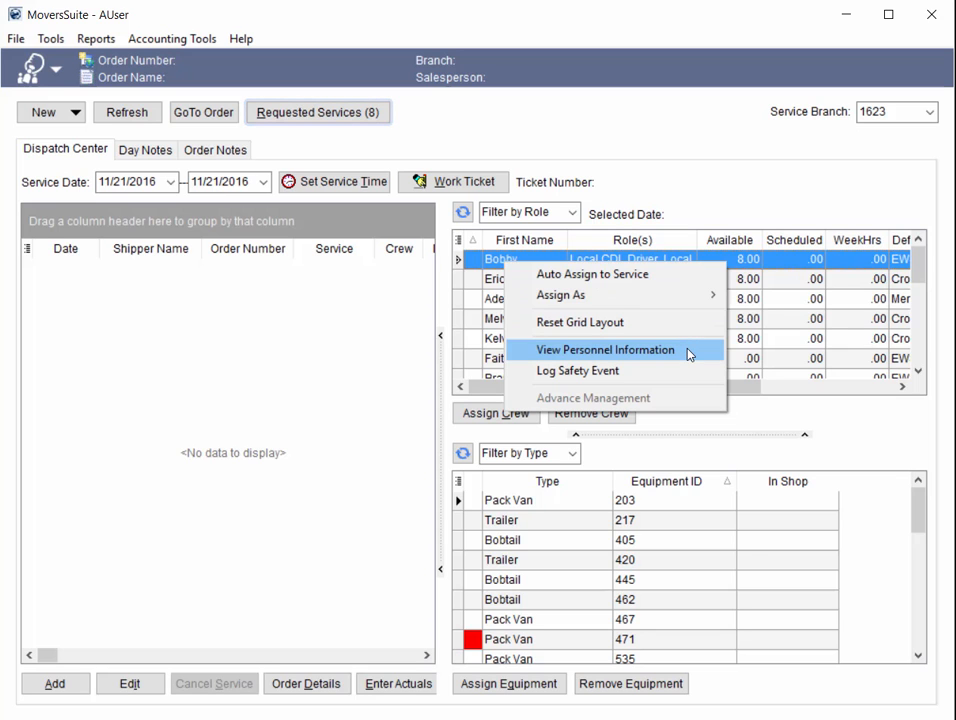
pyautogui.press('Return')
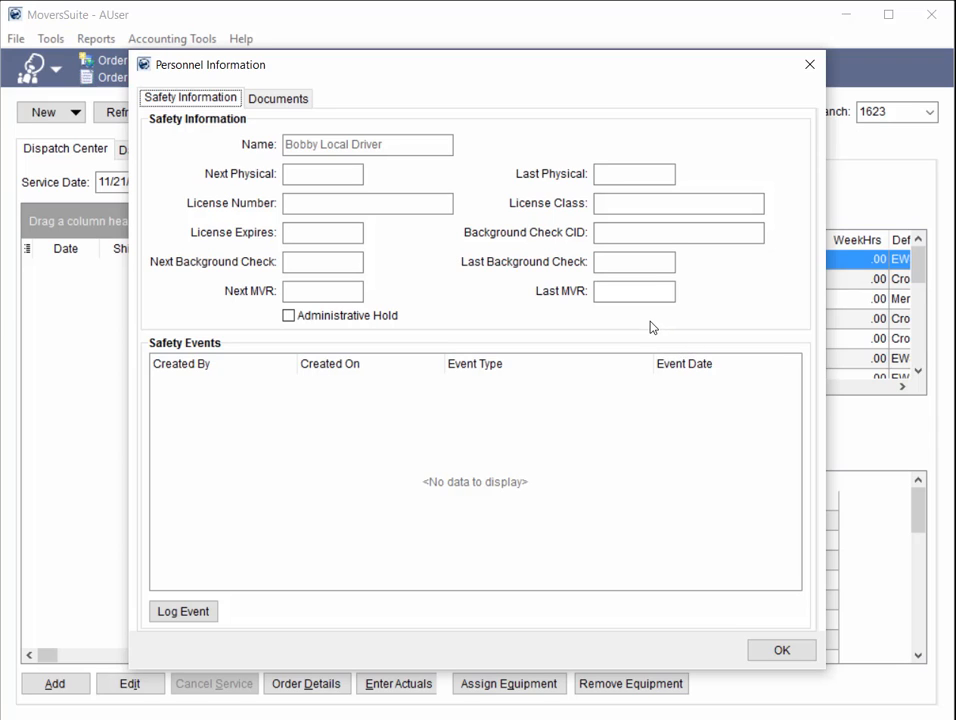
pyautogui.click(306, 106)
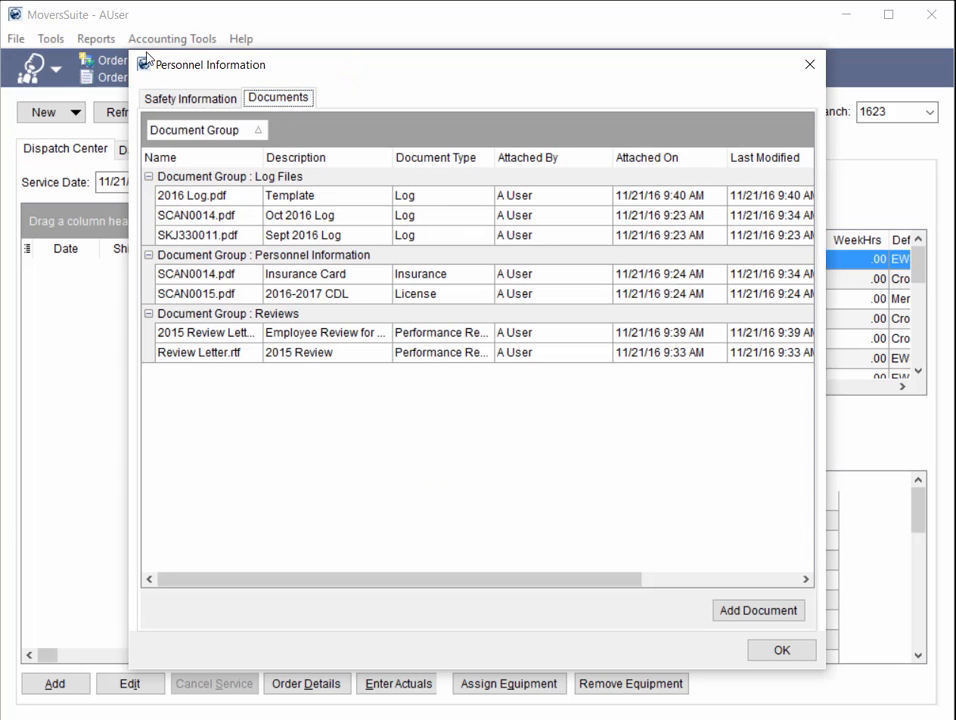
# Examine the crew member's grouped document list across all columns, including the Notes column
pyautogui.click(335, 177)
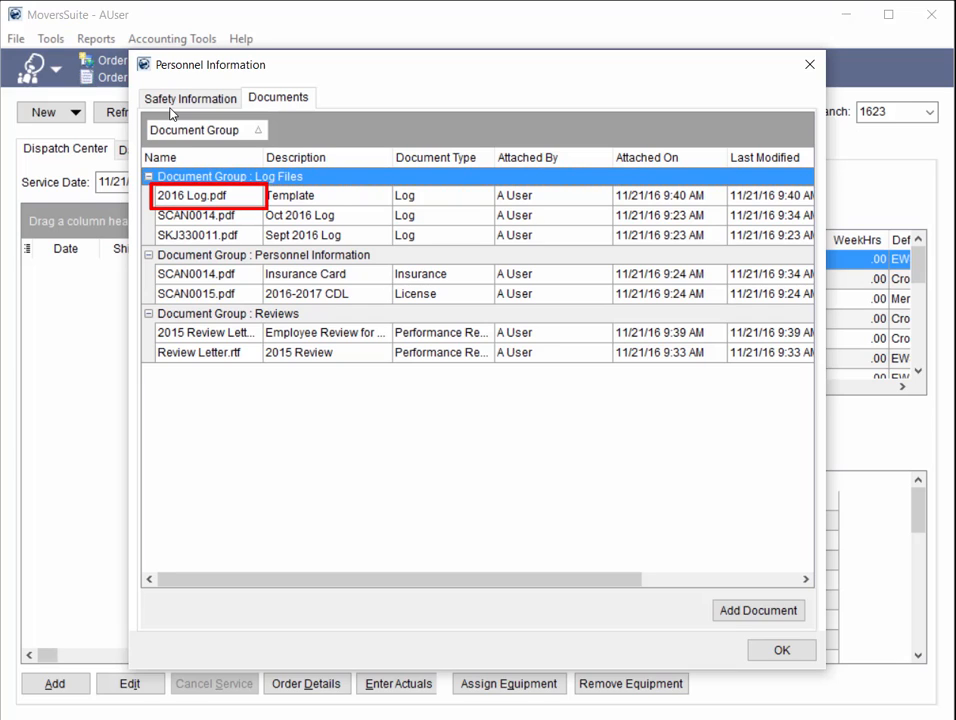
pyautogui.click(326, 197)
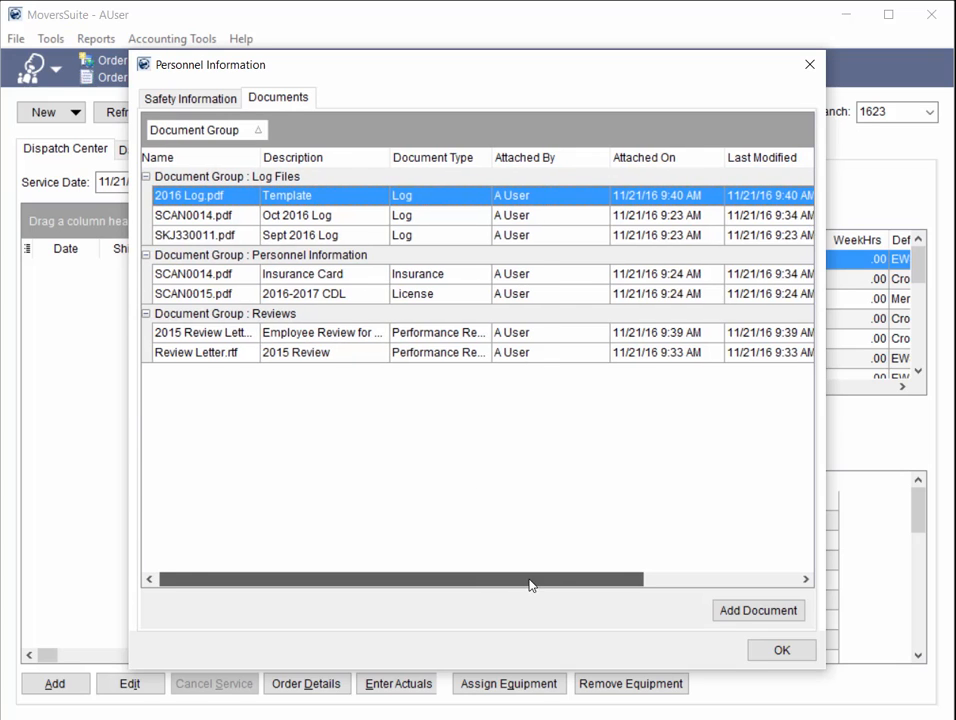
pyautogui.moveTo(529, 580); pyautogui.dragTo(691, 595)
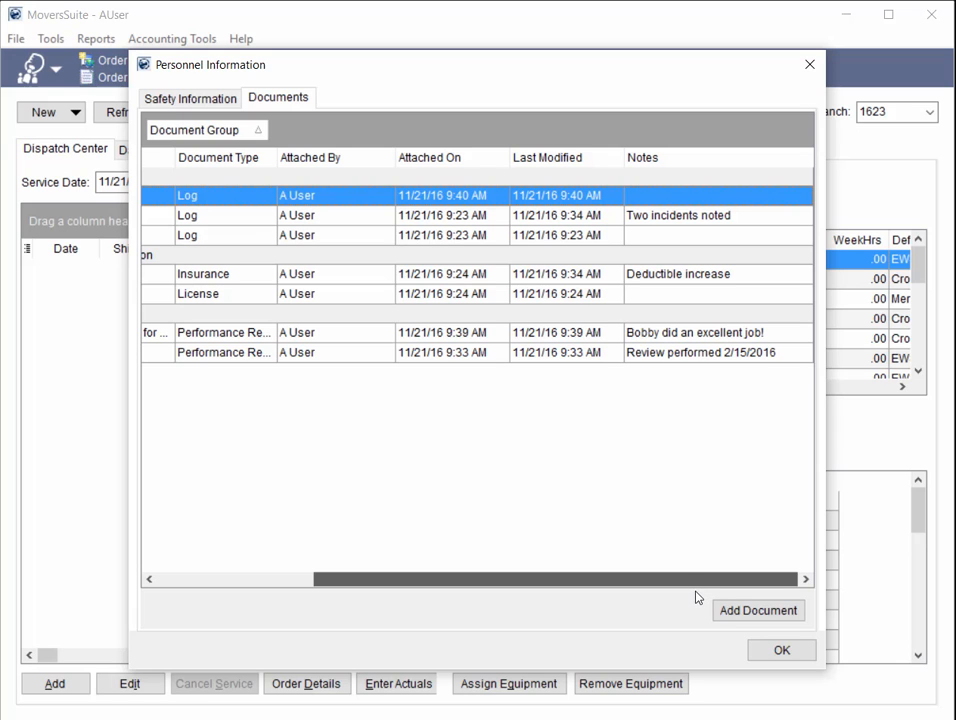
pyautogui.moveTo(686, 580); pyautogui.dragTo(455, 581)
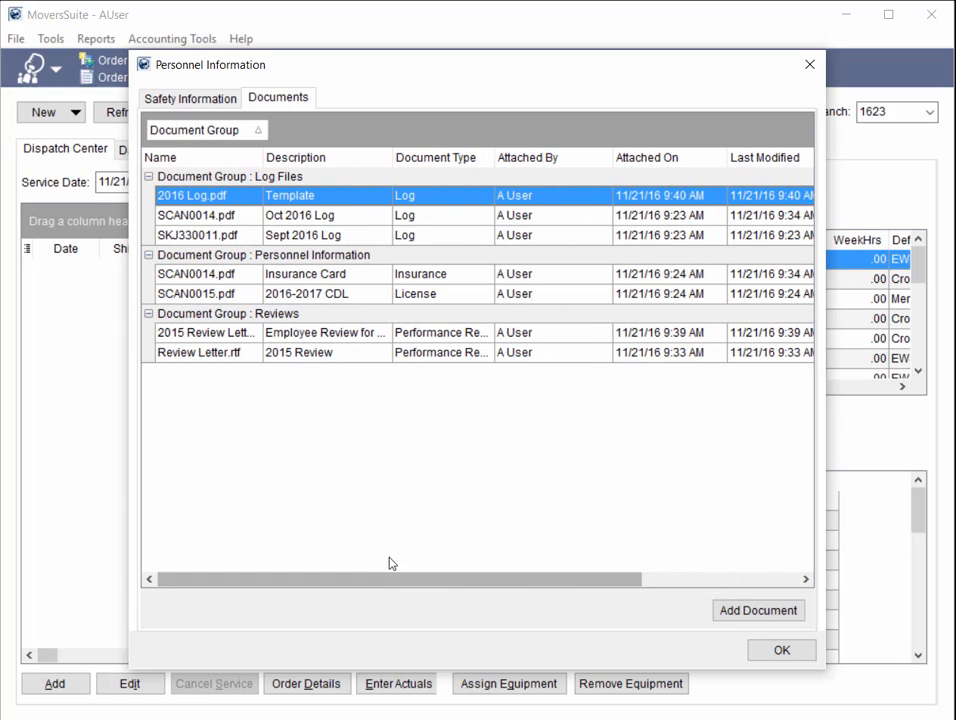
# View the 2016 Log.pdf document from the Log Files group and close the PDF viewer
pyautogui.rightClick(231, 204)
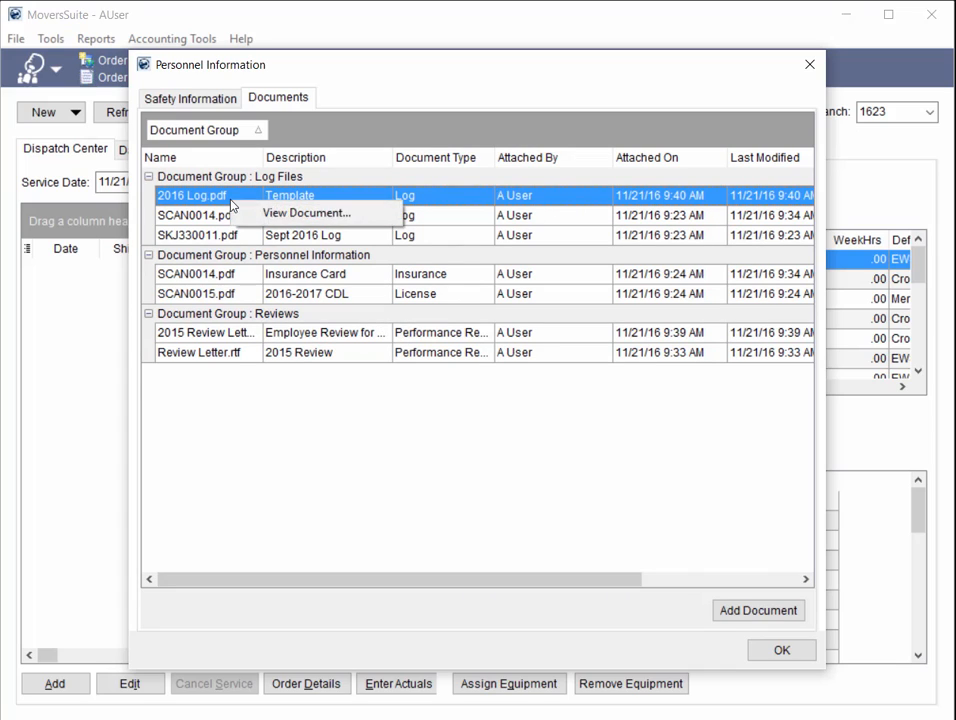
pyautogui.click(299, 214)
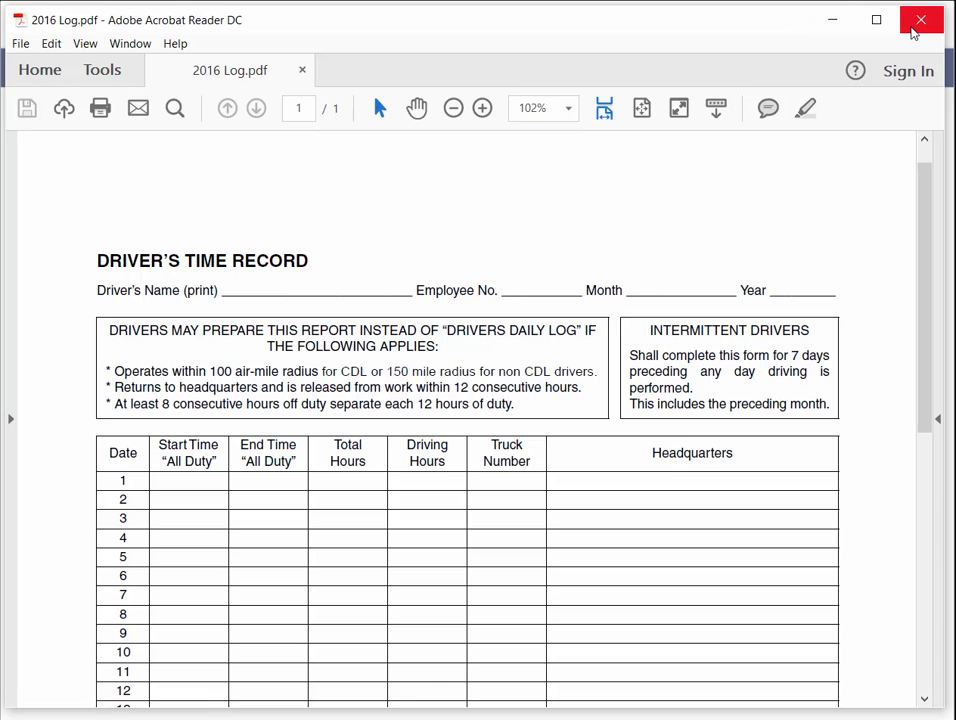
pyautogui.click(921, 19)
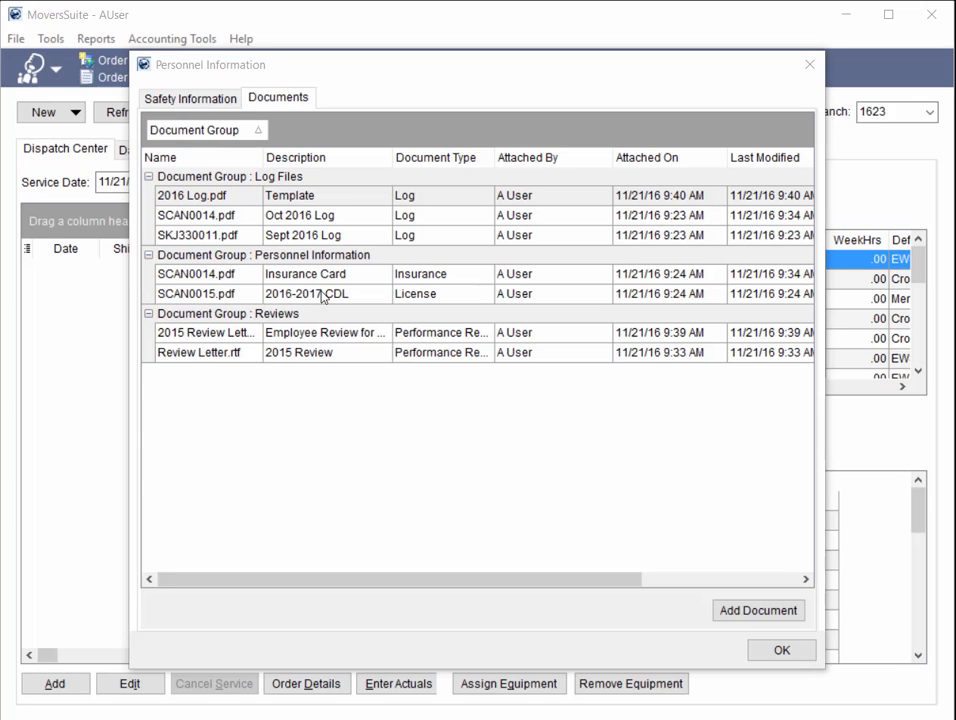
# Attach the 2016 Log PDF to the crew member's documents with type Log and description "Nov 2016 Log"
pyautogui.click(326, 196)
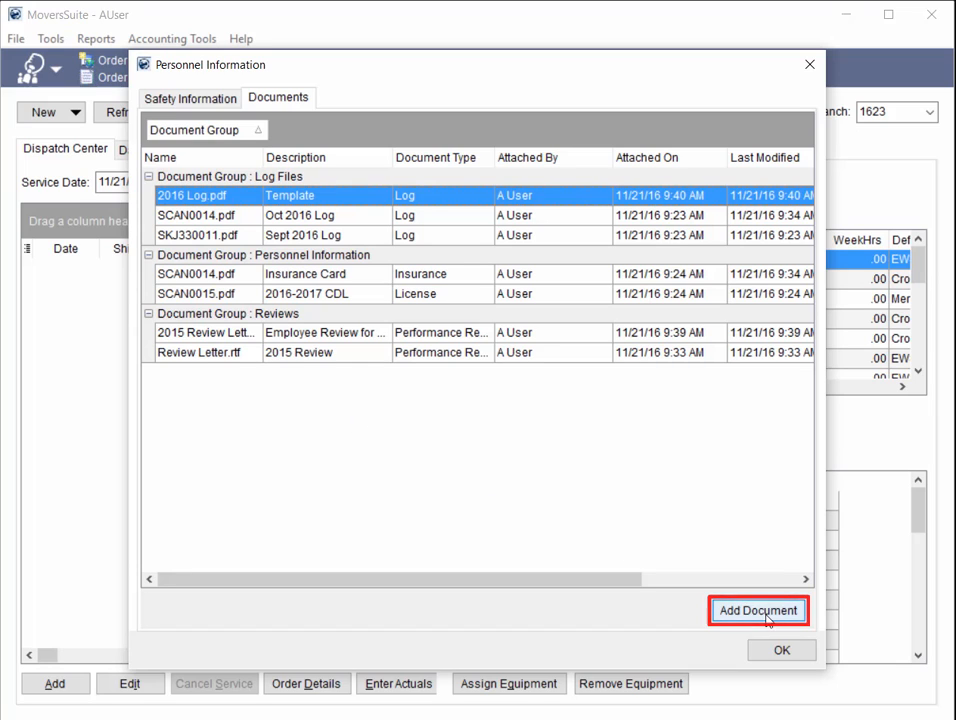
pyautogui.click(730, 608)
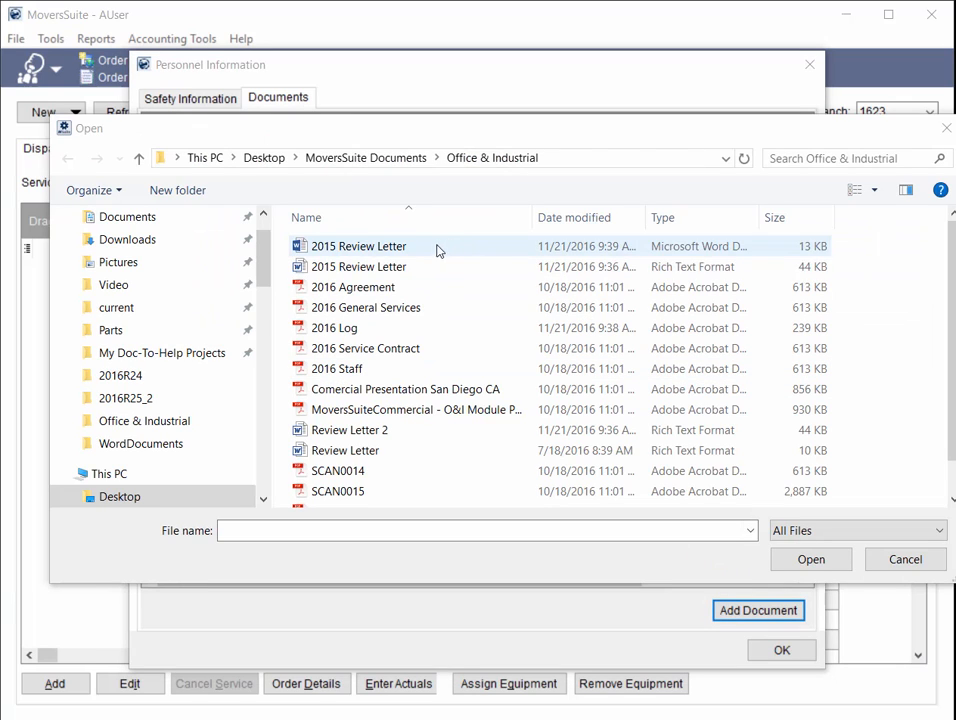
pyautogui.click(349, 330)
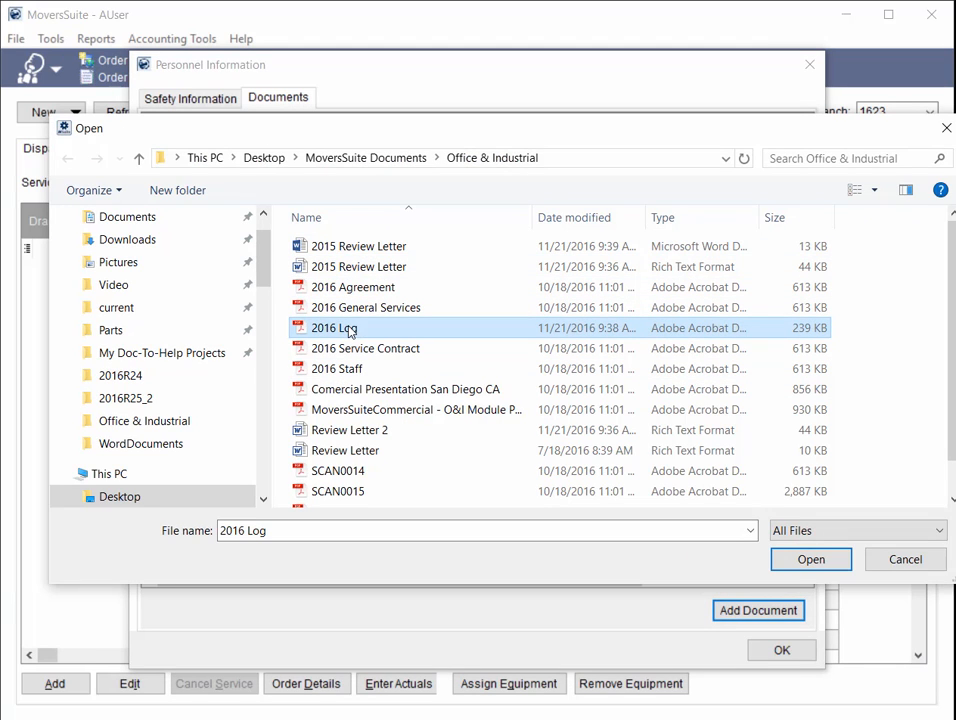
pyautogui.click(833, 560)
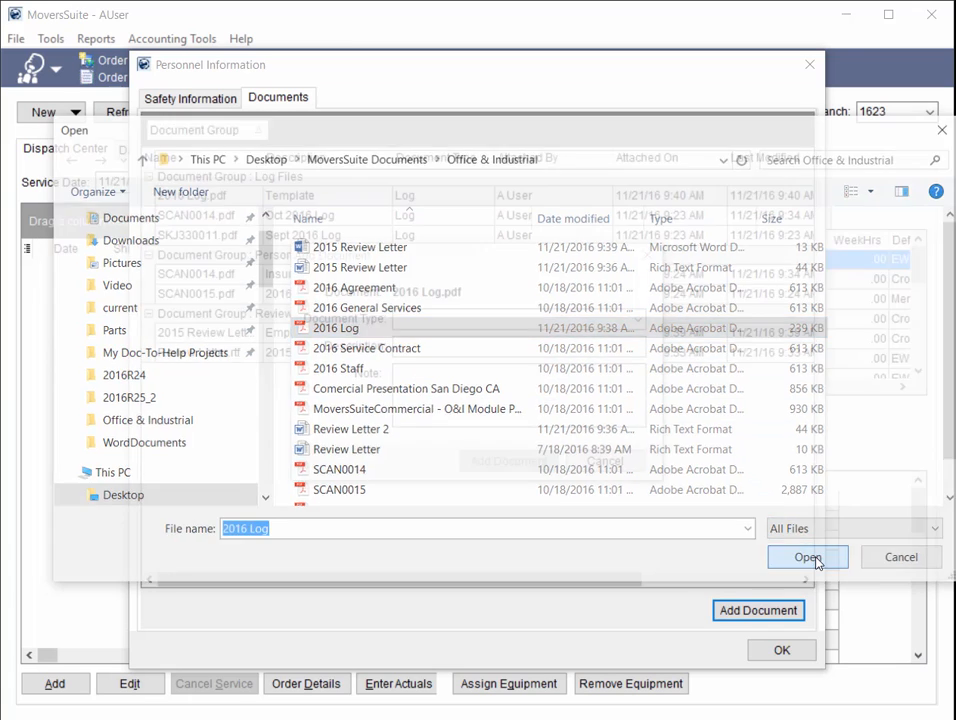
pyautogui.click(641, 318)
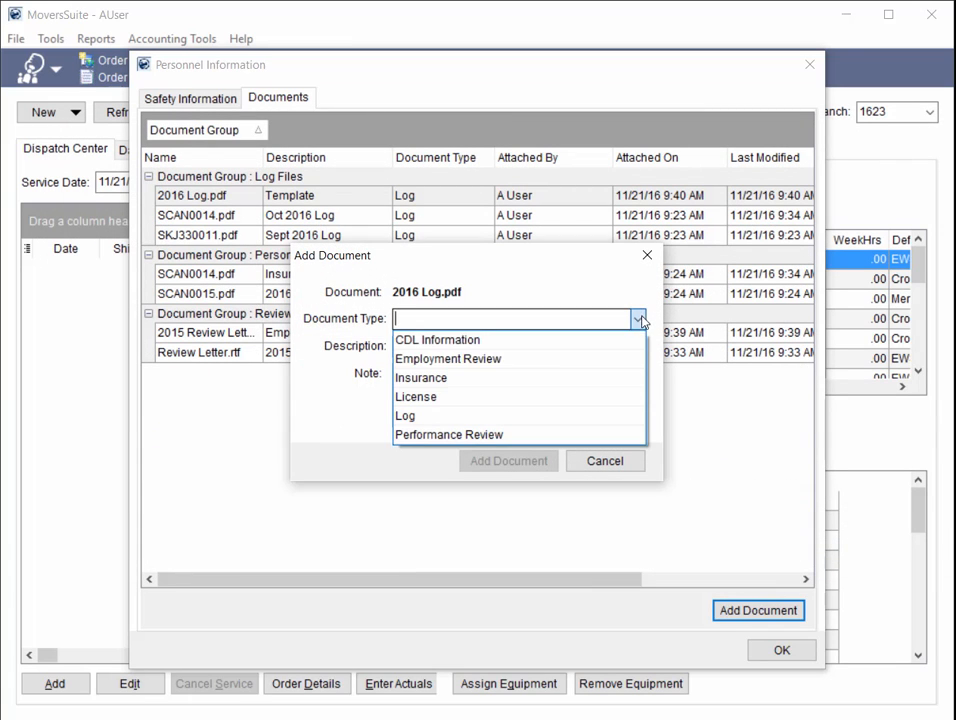
pyautogui.click(470, 414)
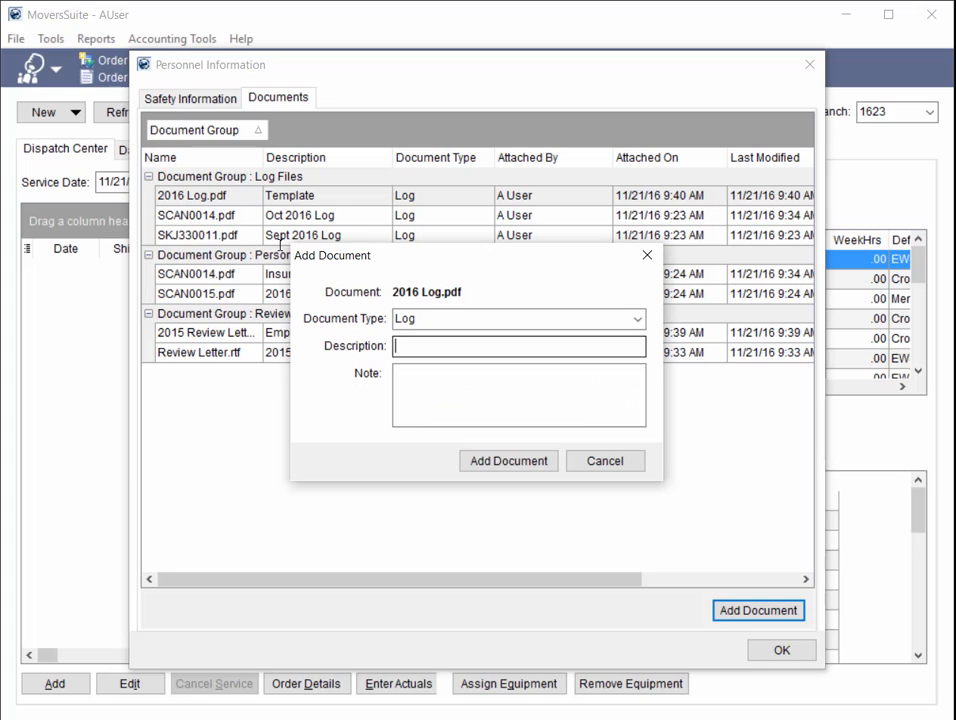
pyautogui.write('Nov 2016 Log')
pyautogui.press('Tab')
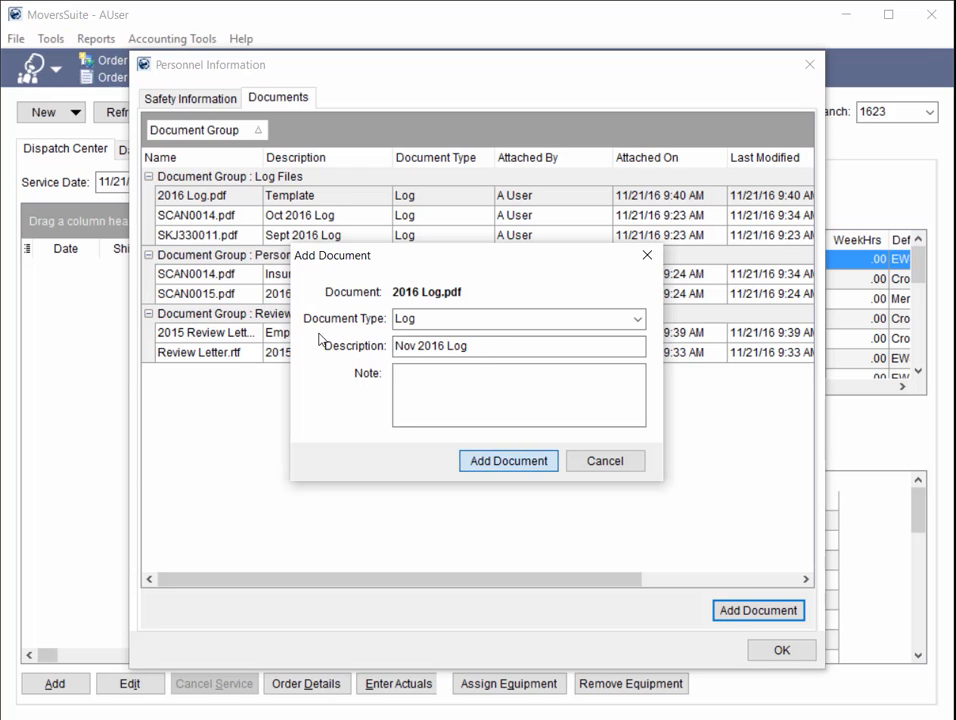
pyautogui.press('Return')
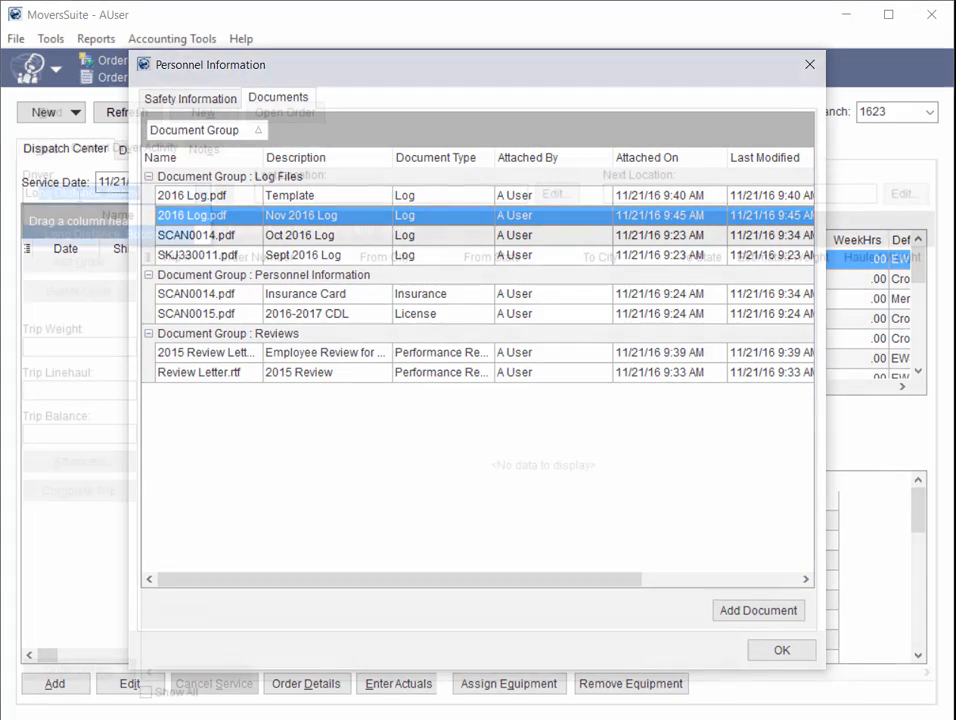
pyautogui.press('Return')
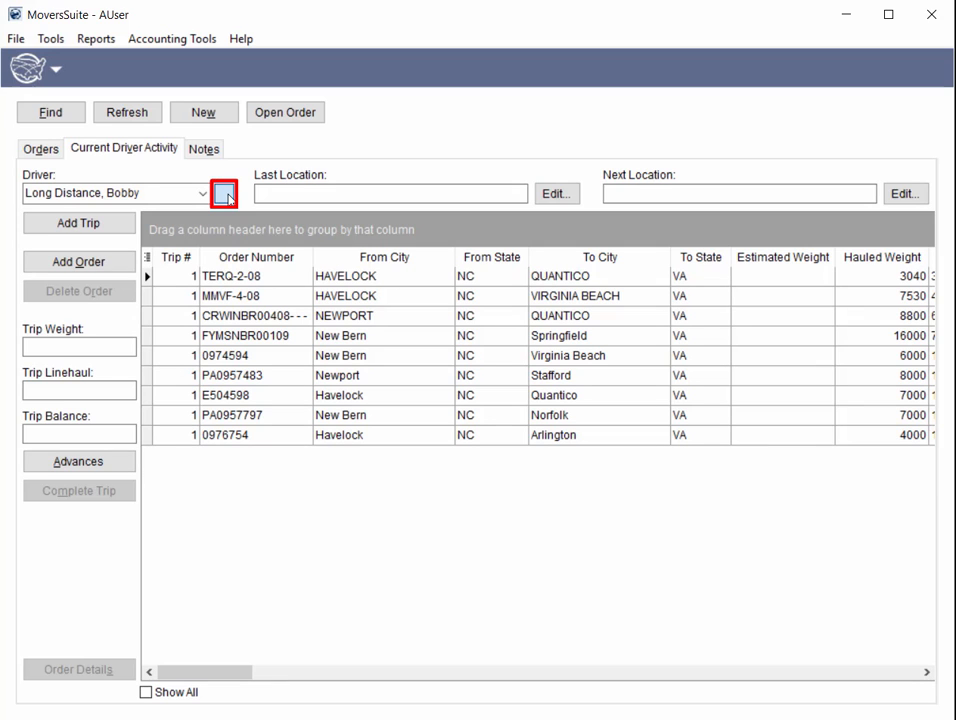
# Show the documents in the selected long-distance driver's personnel information from the current driver activity
pyautogui.click(227, 197)
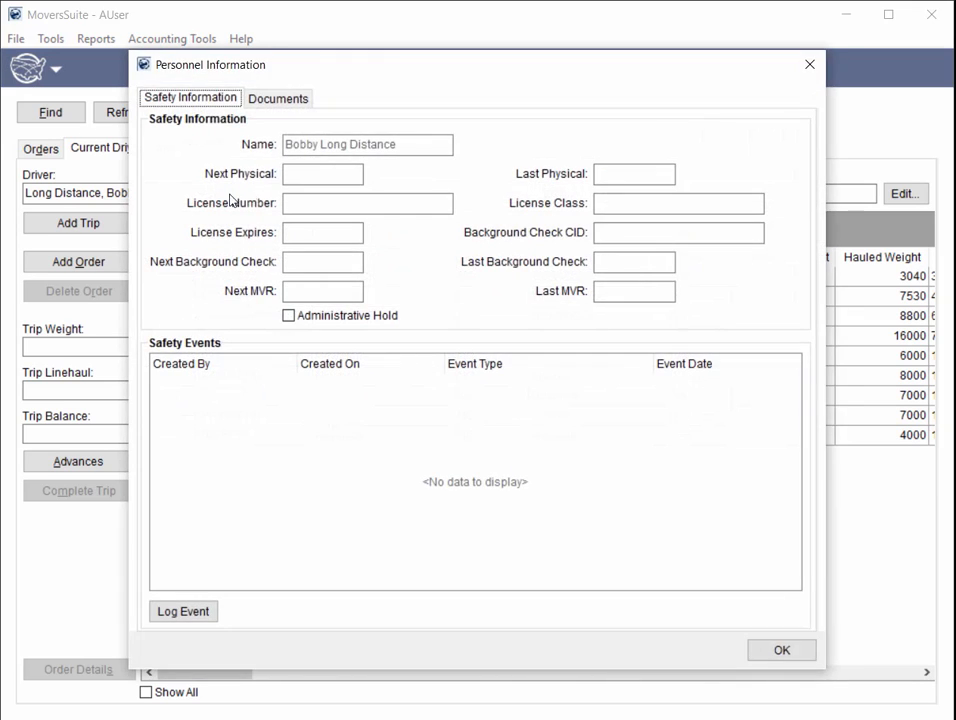
pyautogui.click(279, 98)
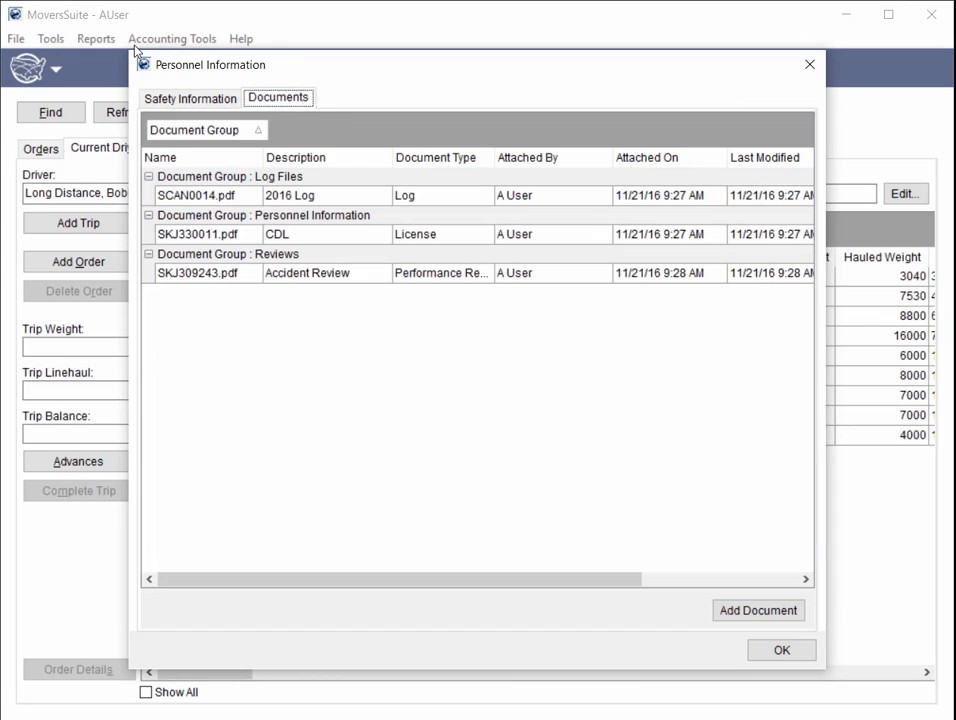
pyautogui.click(361, 181)
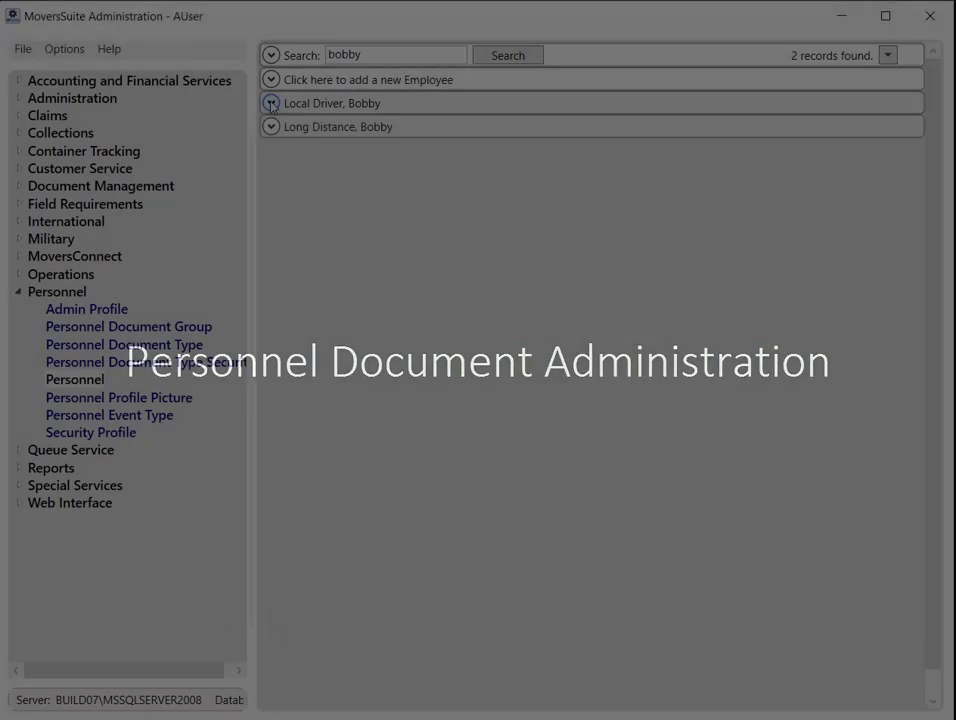
# In MoversSuite Administration, open the local driver's documents and examine the editable details and viewing option of the SCAN0014.pdf log
pyautogui.click(280, 104)
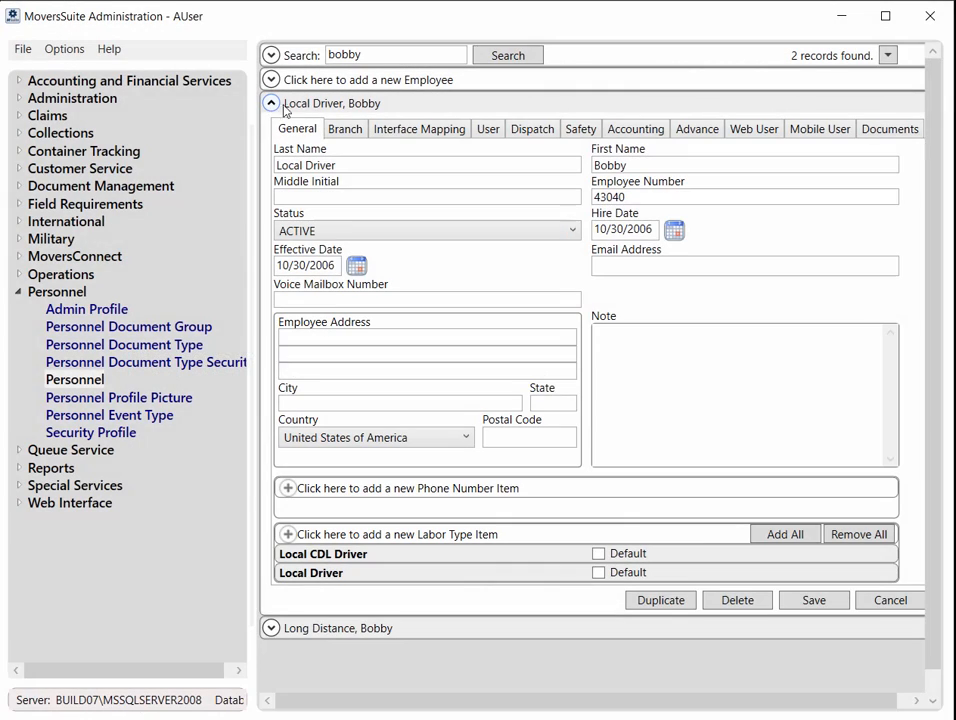
pyautogui.click(893, 130)
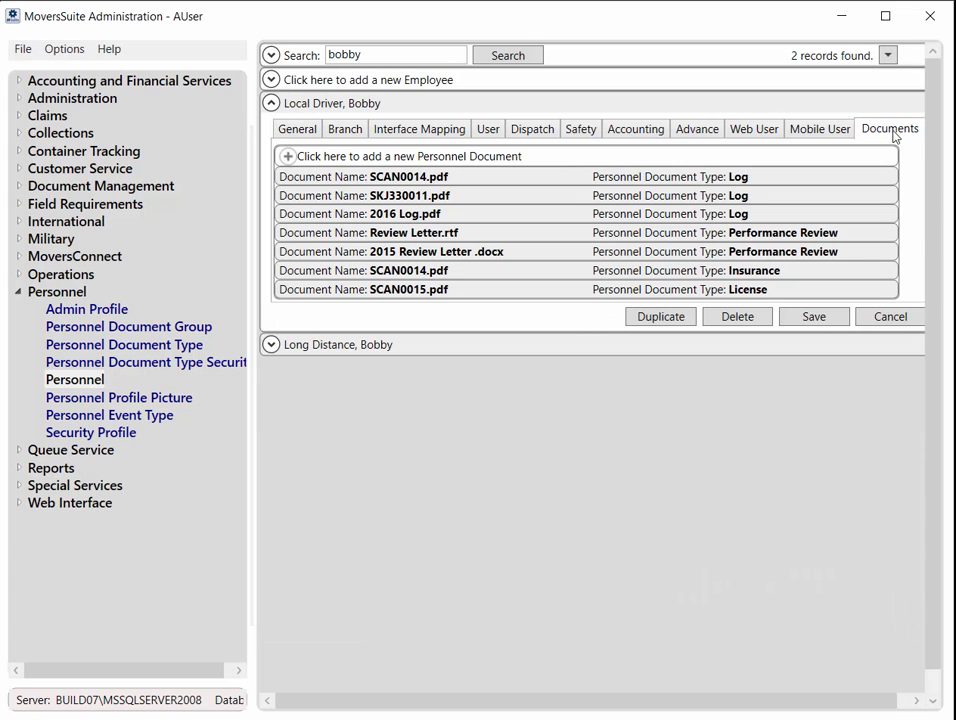
pyautogui.doubleClick(432, 177)
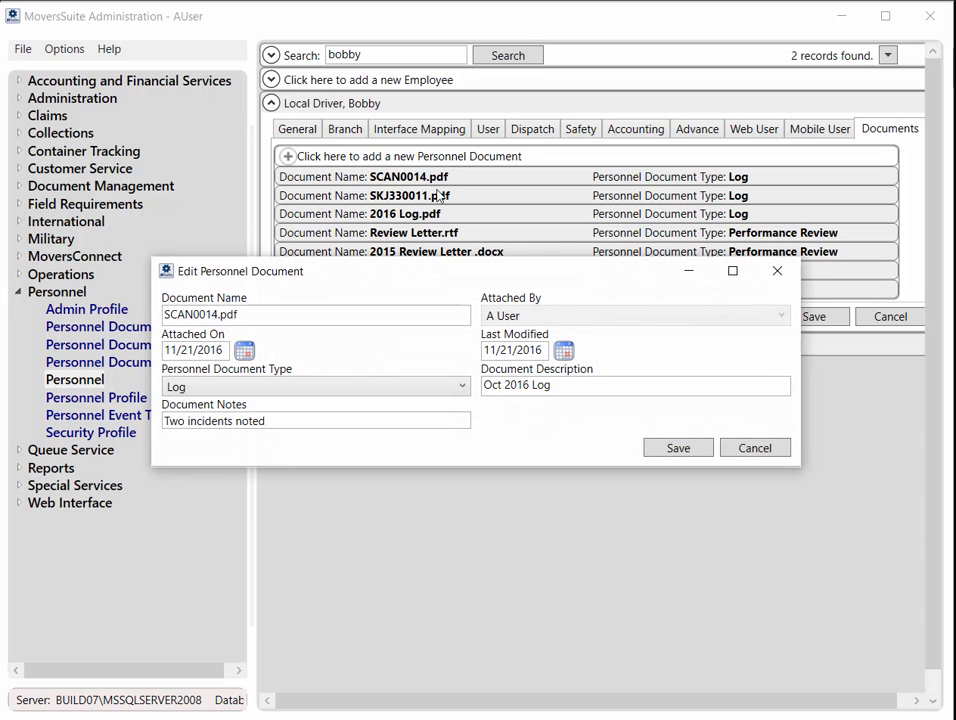
pyautogui.click(401, 391)
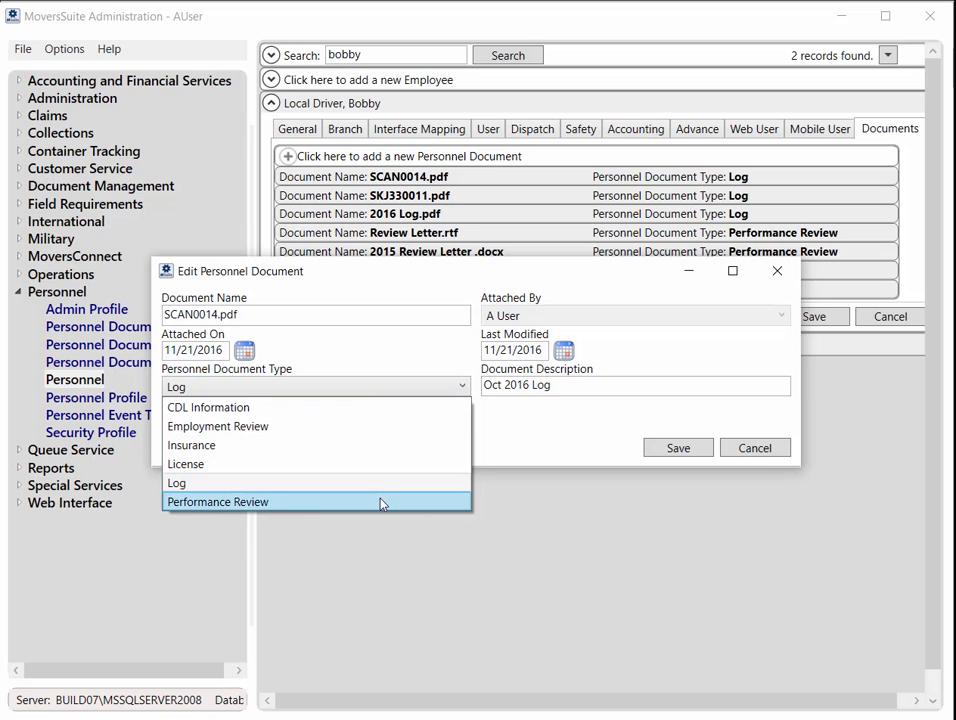
pyautogui.click(569, 386)
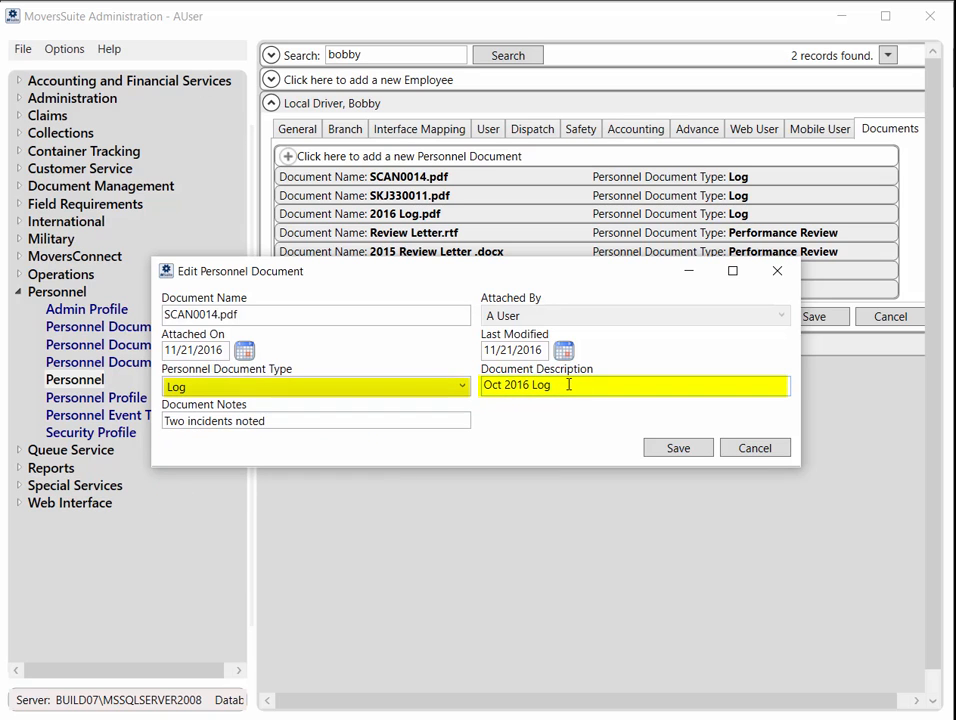
pyautogui.press('Tab')
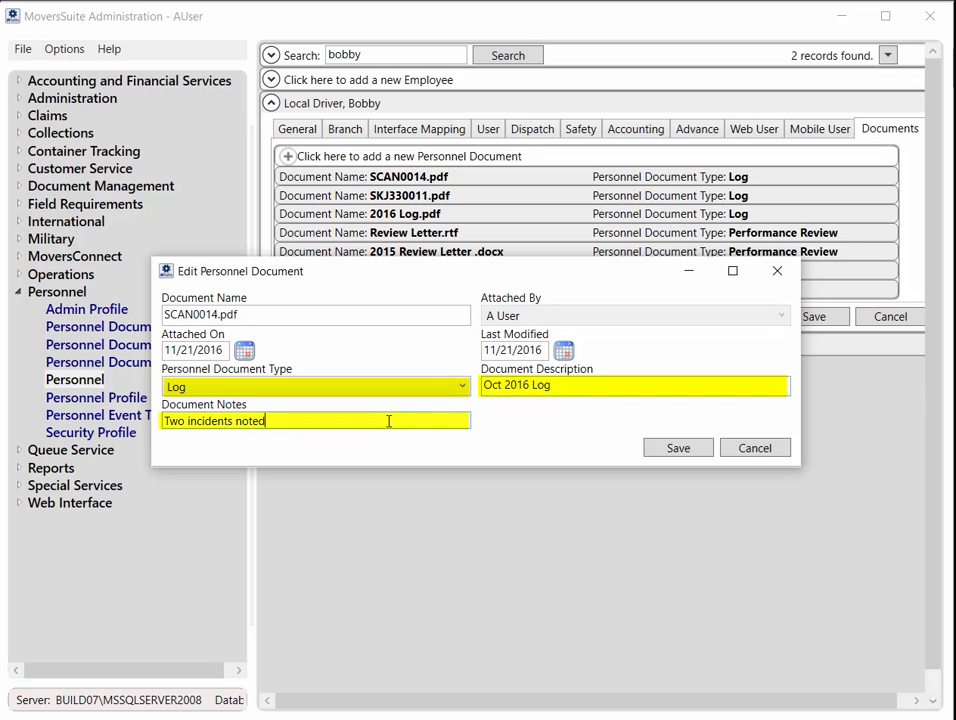
pyautogui.click(678, 448)
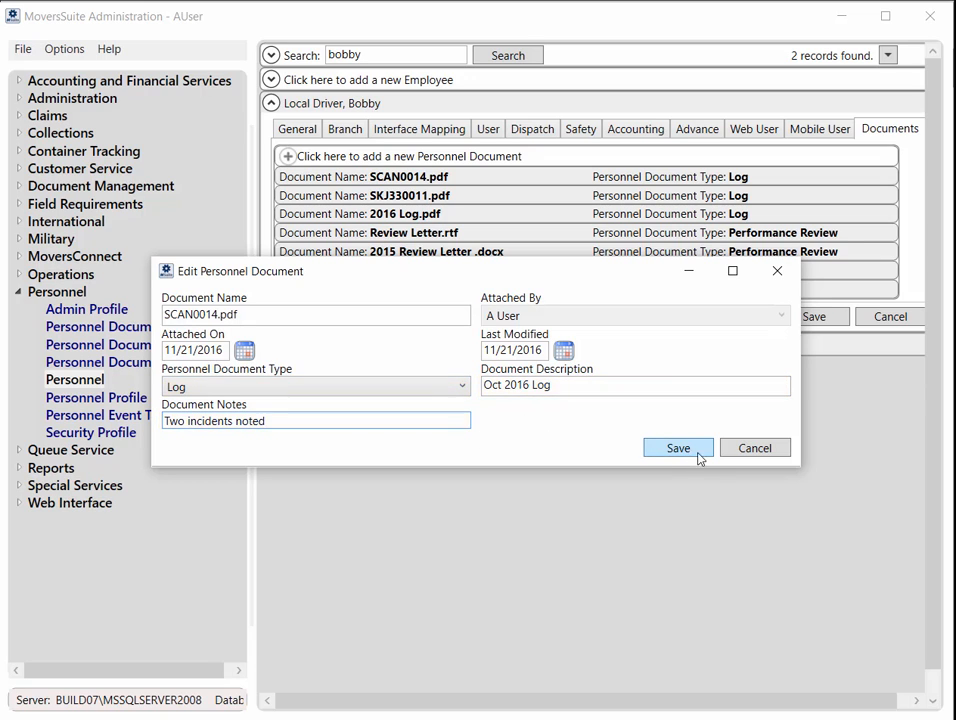
pyautogui.click(755, 449)
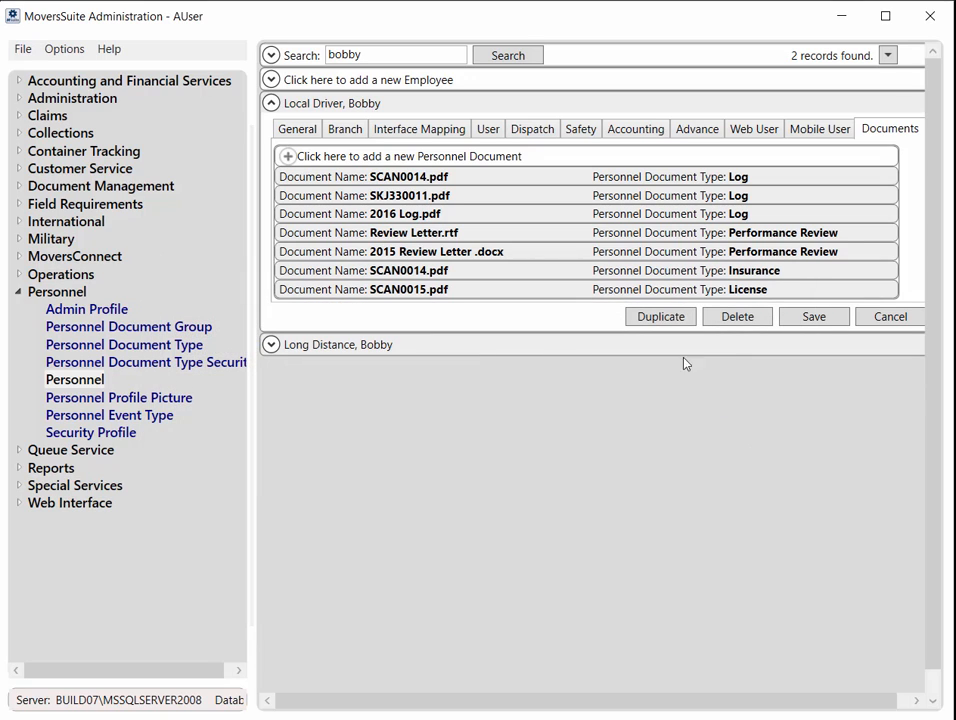
pyautogui.rightClick(378, 178)
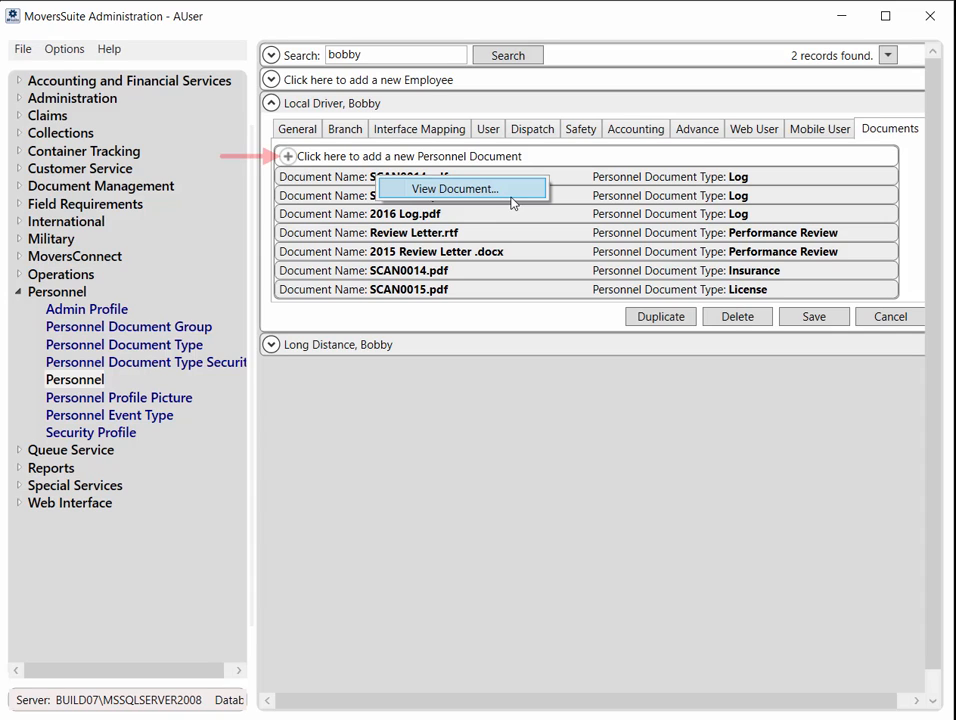
pyautogui.click(545, 338)
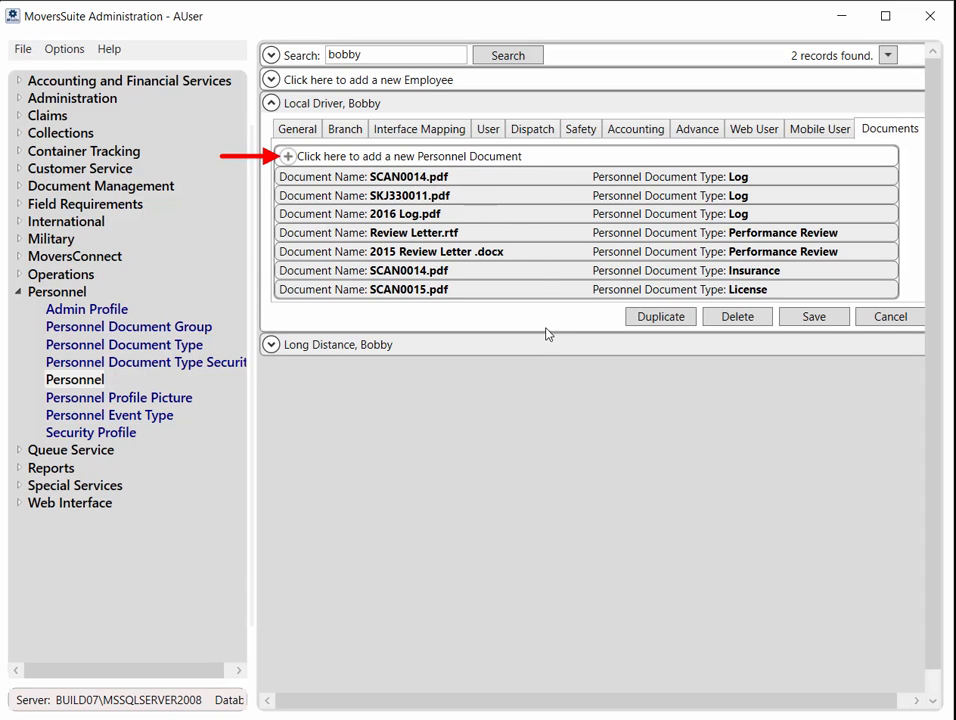
# Select the 2015 Review Letter Word file as a new personnel document for the local driver
pyautogui.click(448, 160)
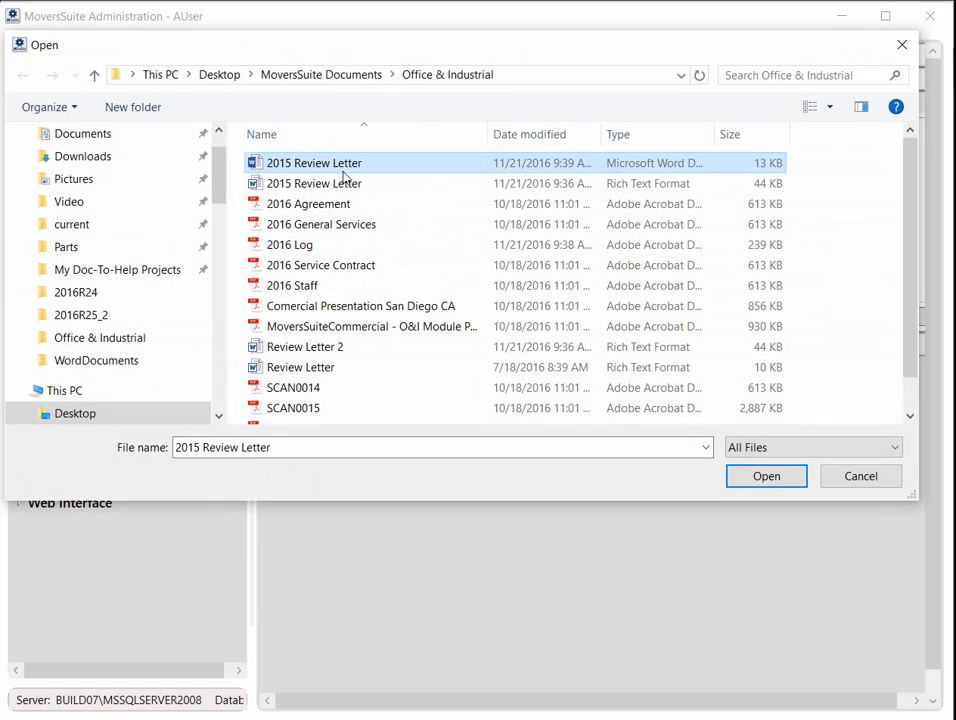
pyautogui.click(768, 474)
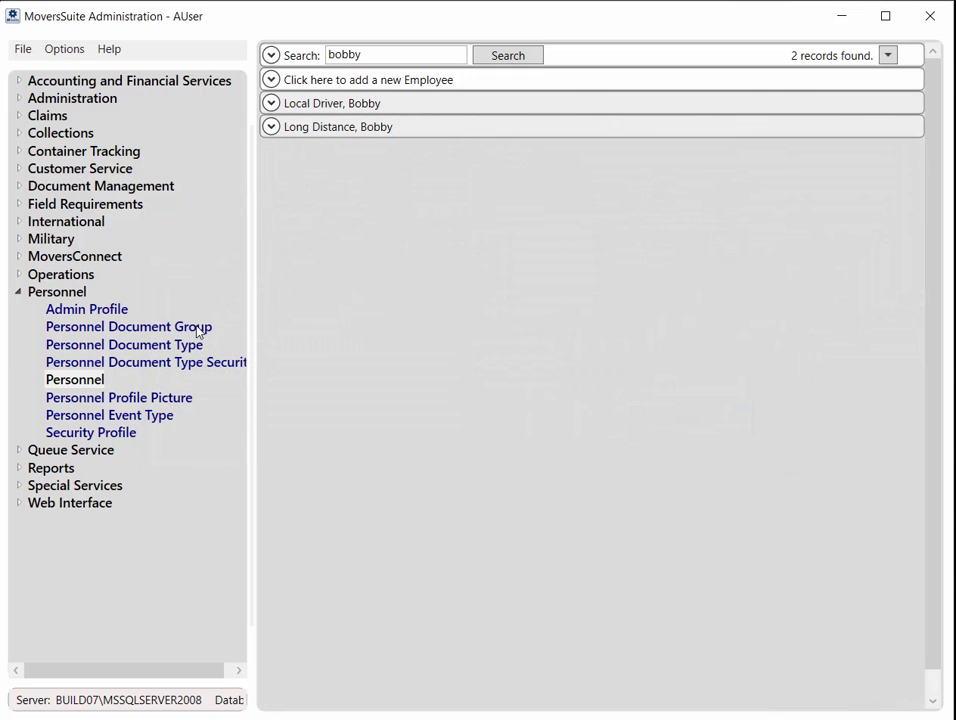
# Open the personnel document groups and examine the editable details of the General and Log Files groups
pyautogui.click(197, 328)
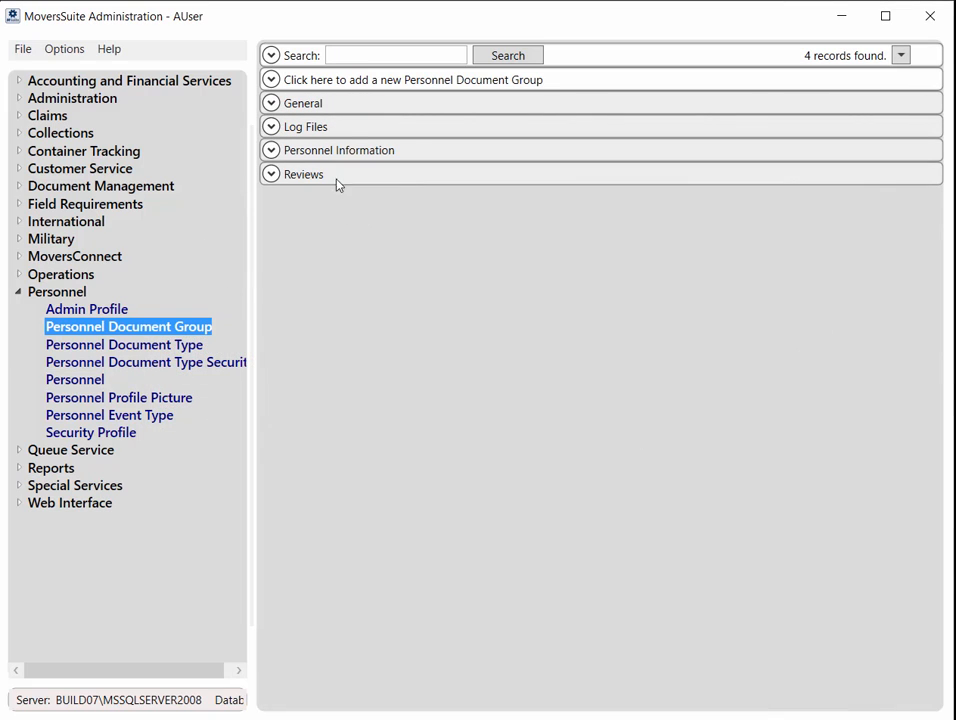
pyautogui.click(314, 103)
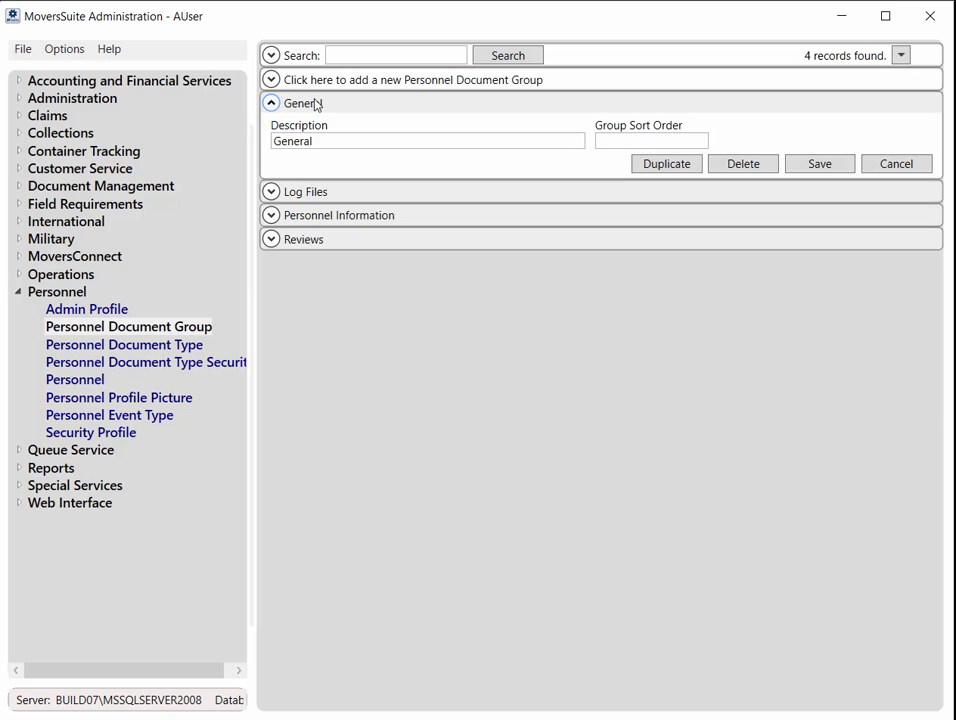
pyautogui.click(310, 103)
pyautogui.click(316, 127)
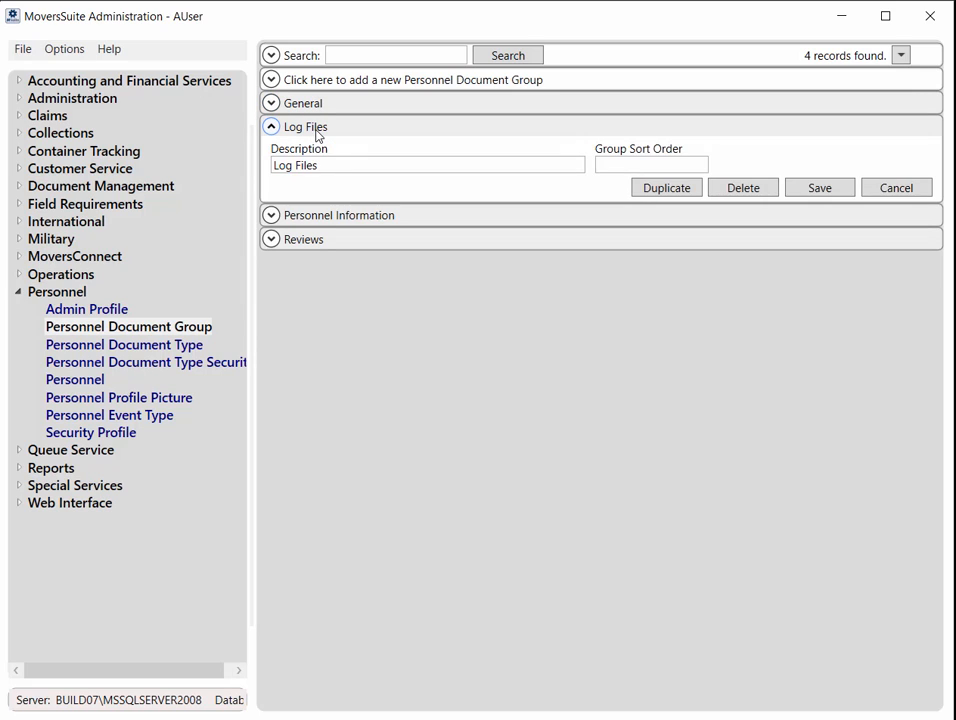
pyautogui.click(316, 130)
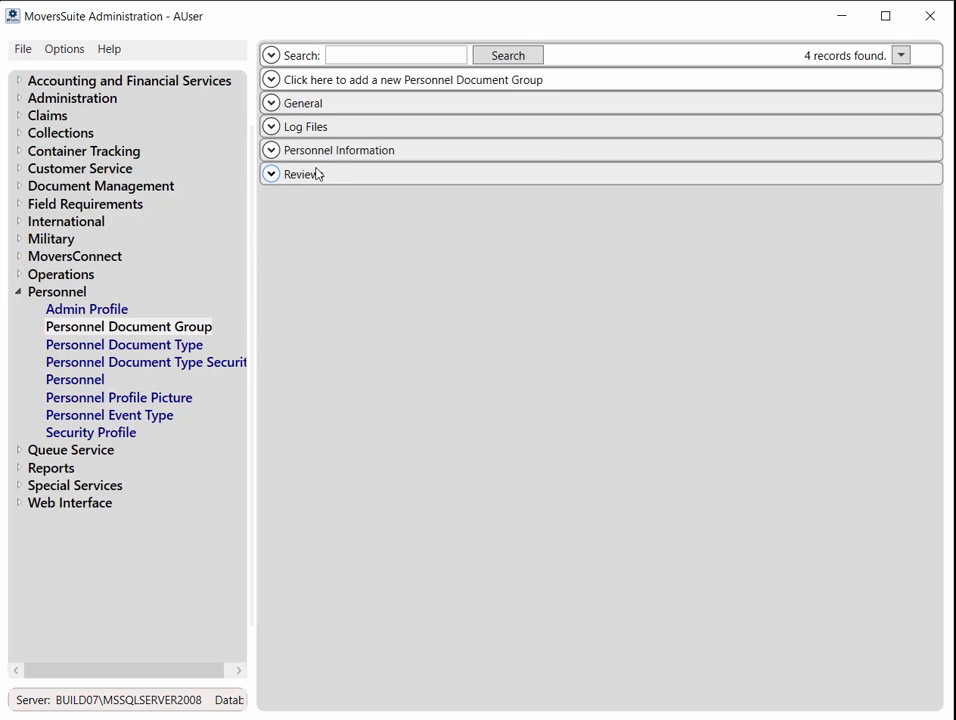
# Set the group sort order to 1 for Log Files and 2 for General
pyautogui.click(331, 130)
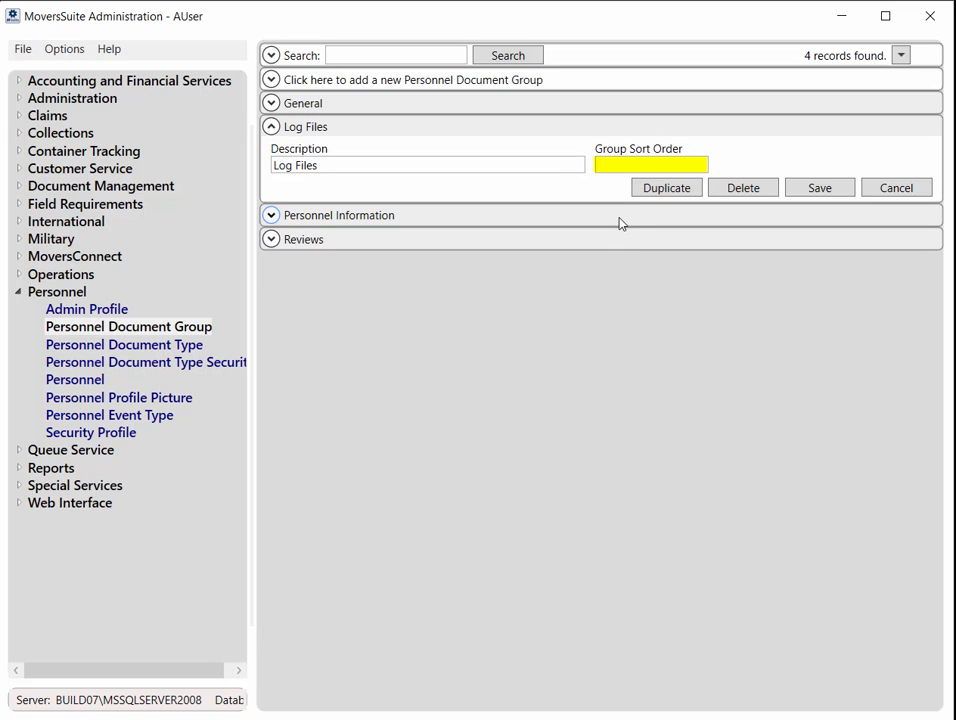
pyautogui.click(612, 164)
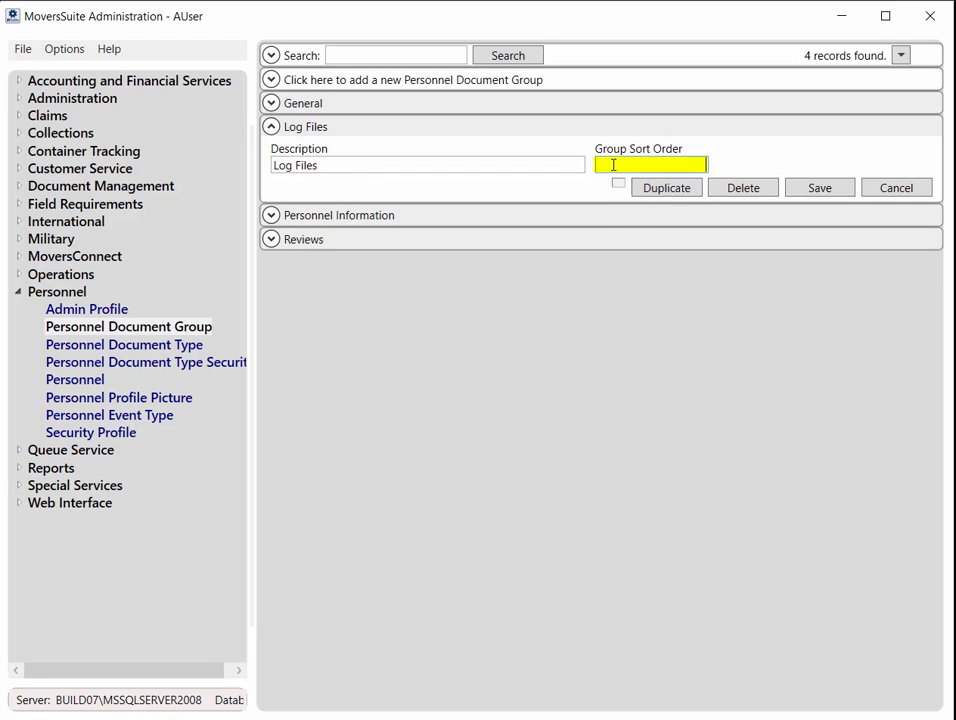
pyautogui.write('1')
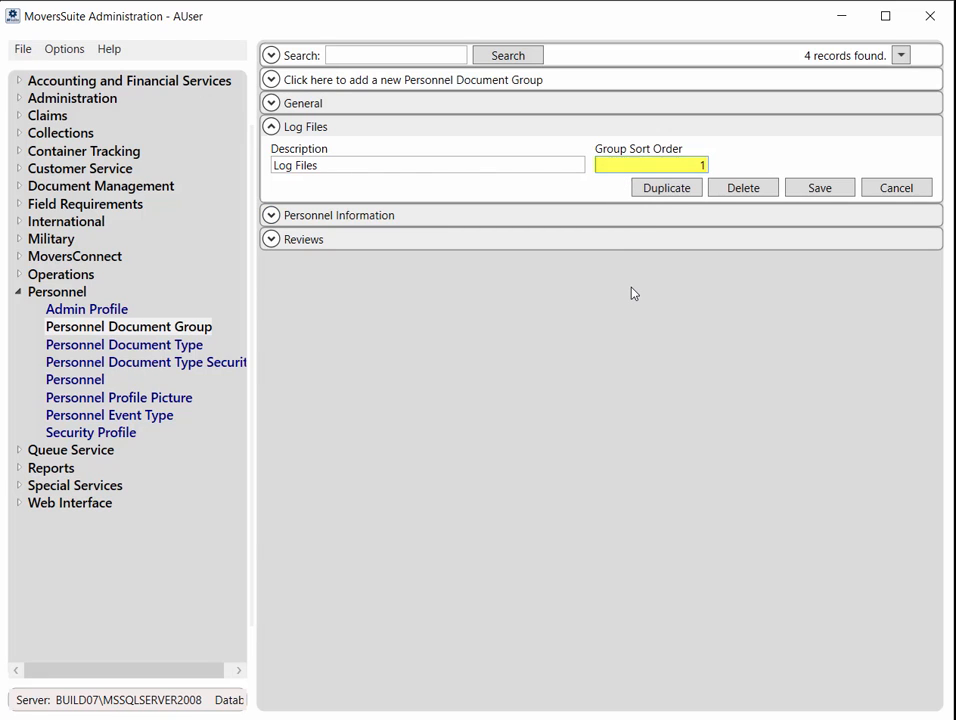
pyautogui.click(271, 105)
pyautogui.click(632, 142)
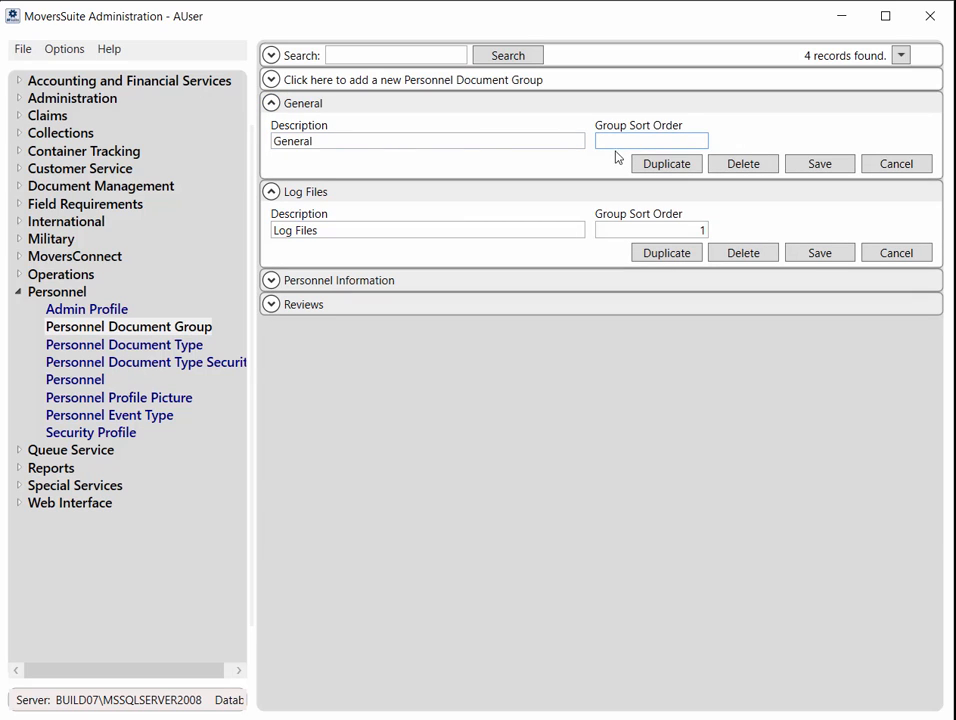
pyautogui.write('2')
# Set the group sort order to 3 for Reviews and 4 for Personnel Information, and save all changed groups while switching to Personnel Document Type
pyautogui.click(271, 304)
pyautogui.write('3')
pyautogui.click(480, 281)
pyautogui.click(652, 318)
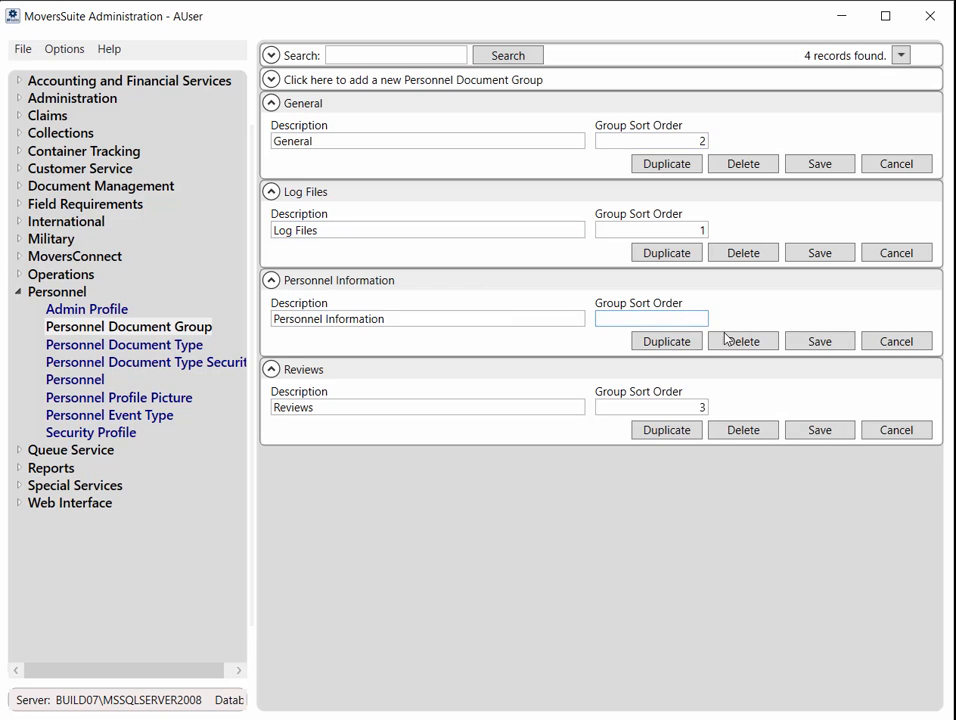
pyautogui.write('4')
pyautogui.click(168, 345)
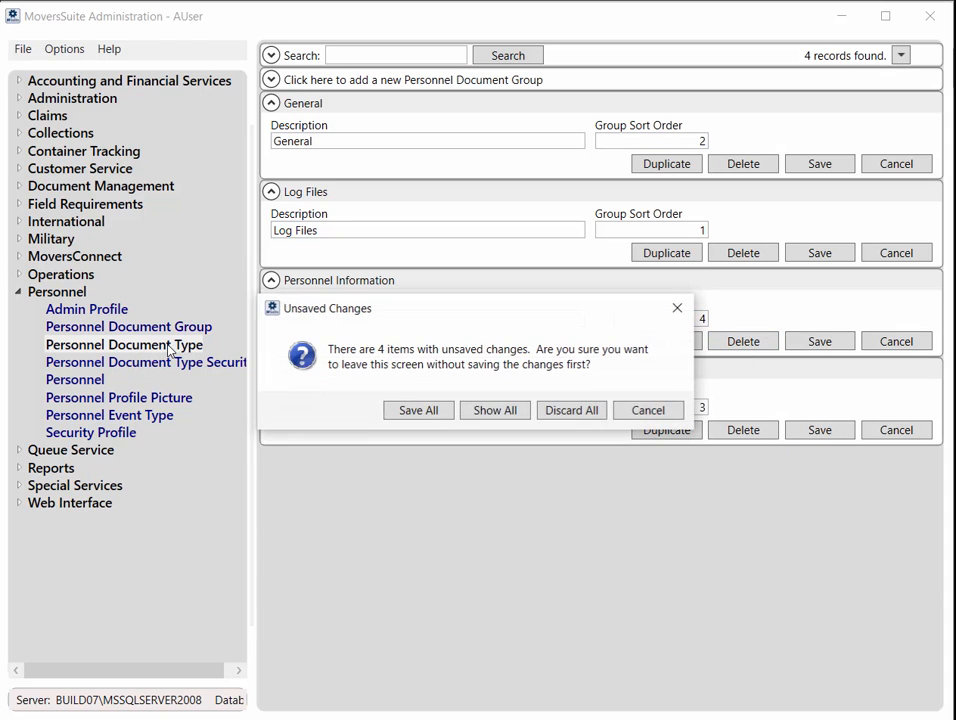
pyautogui.click(412, 412)
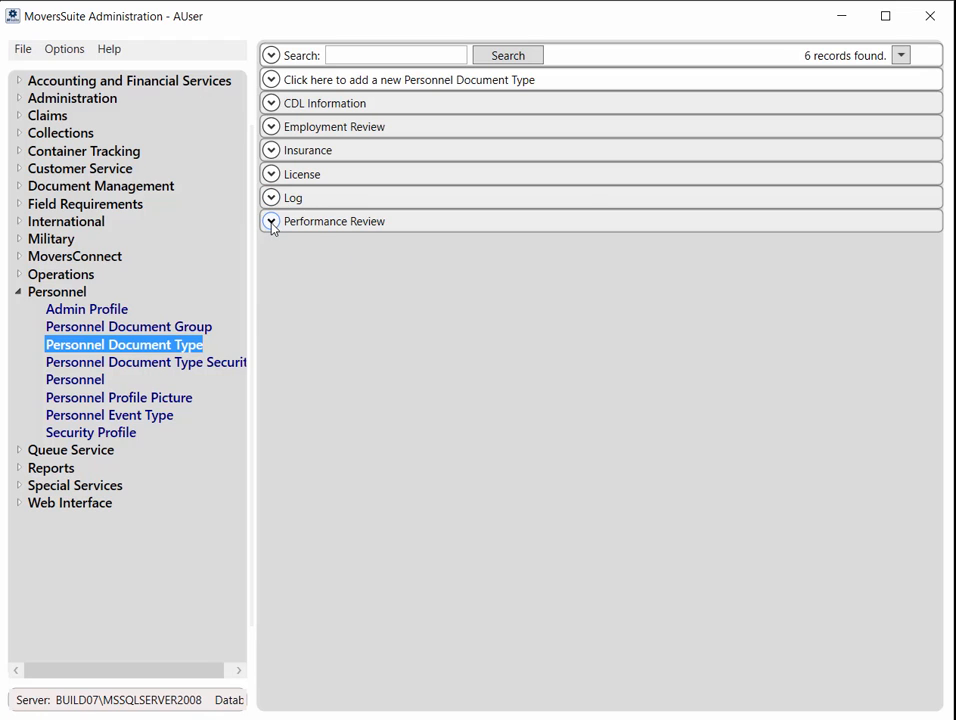
# Examine the License document type's group and security settings and the actions available for the whole list of document types
pyautogui.click(271, 174)
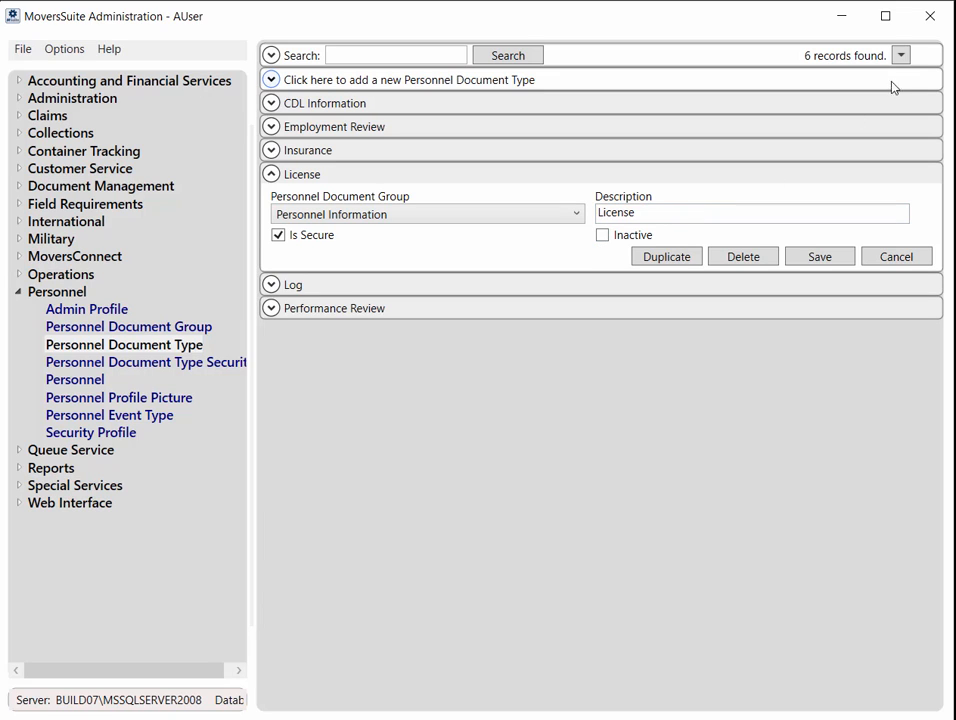
pyautogui.moveTo(944, 314); pyautogui.dragTo(815, 305)
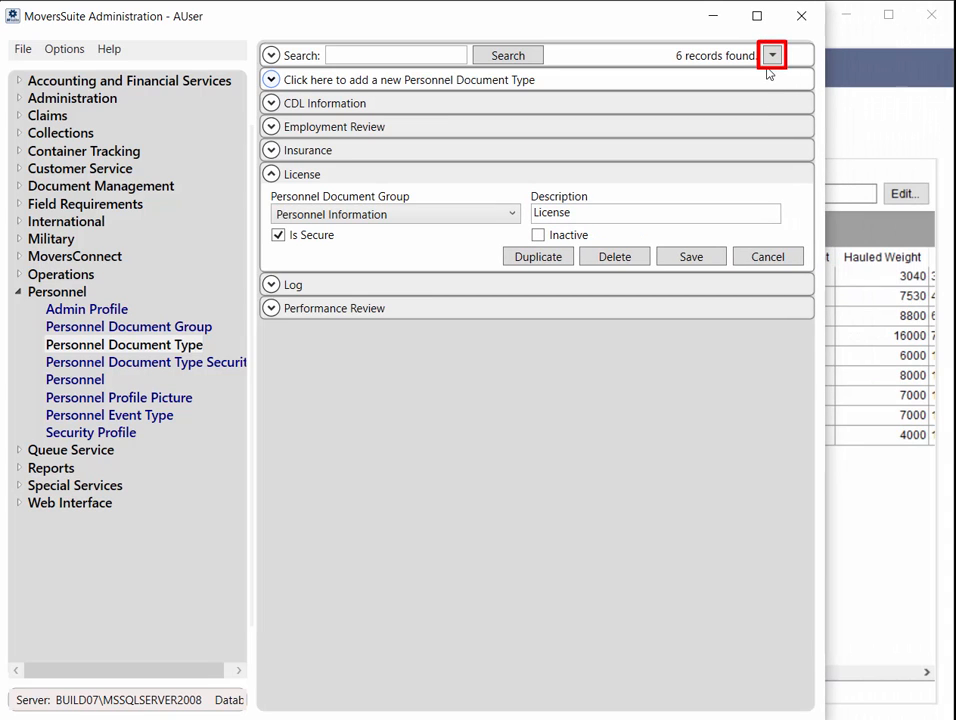
pyautogui.click(773, 56)
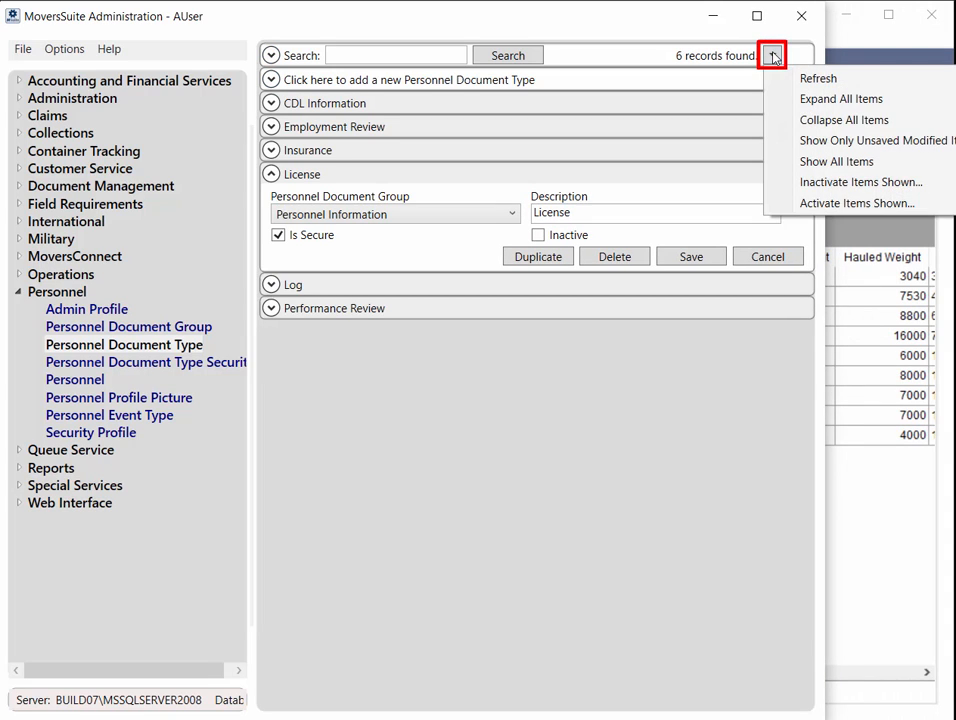
pyautogui.click(836, 162)
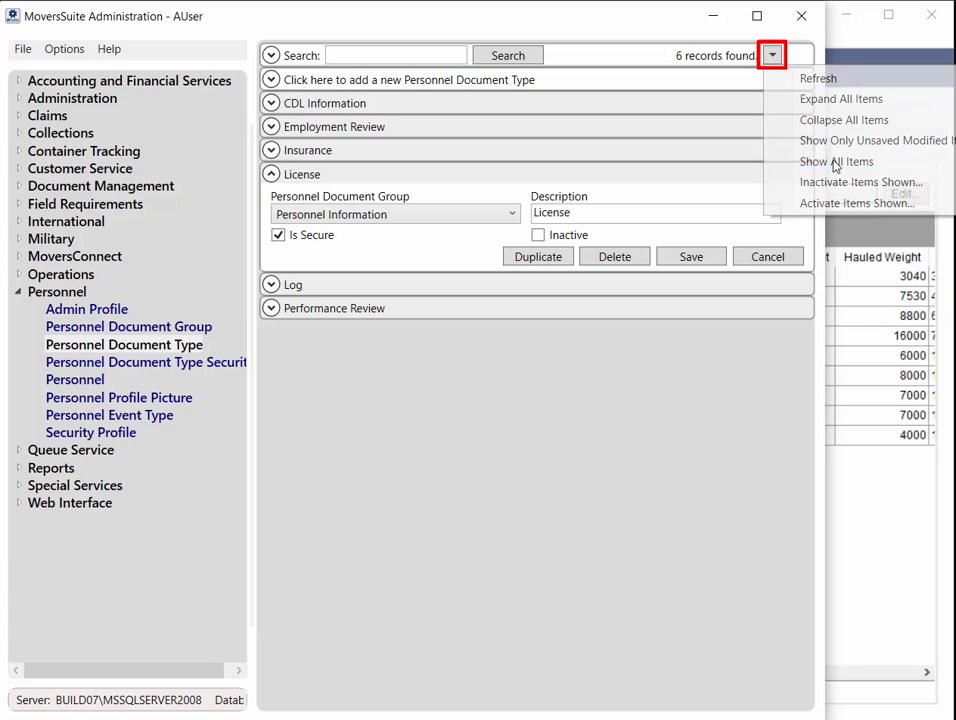
pyautogui.click(773, 57)
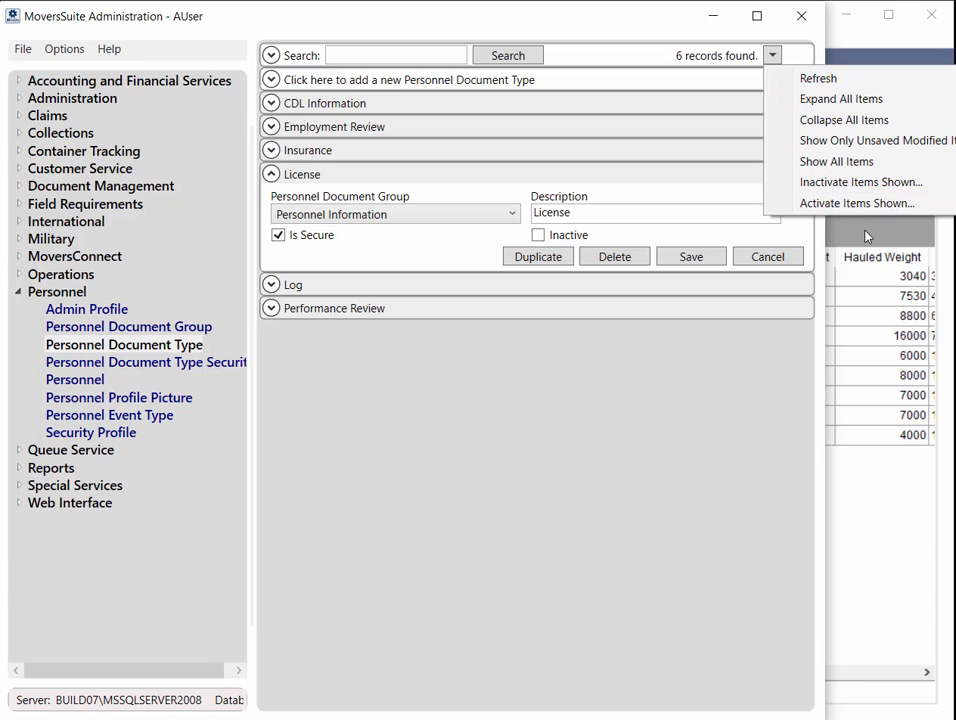
pyautogui.click(790, 348)
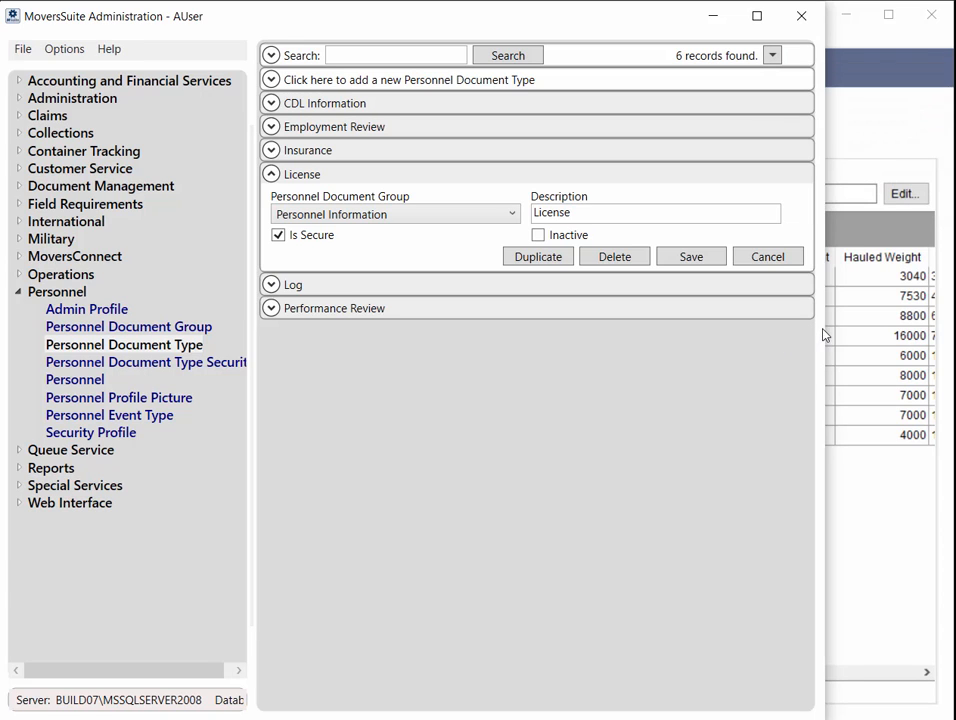
pyautogui.moveTo(824, 327); pyautogui.dragTo(945, 324)
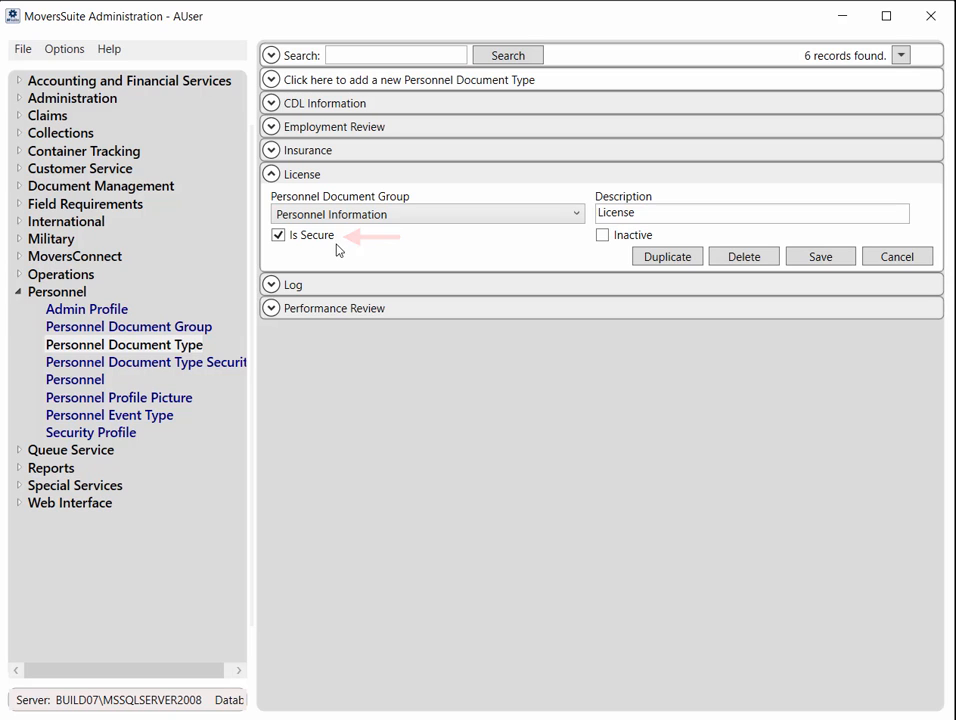
# Add two more employees to the License entry in Personnel Document Type Security
pyautogui.click(189, 372)
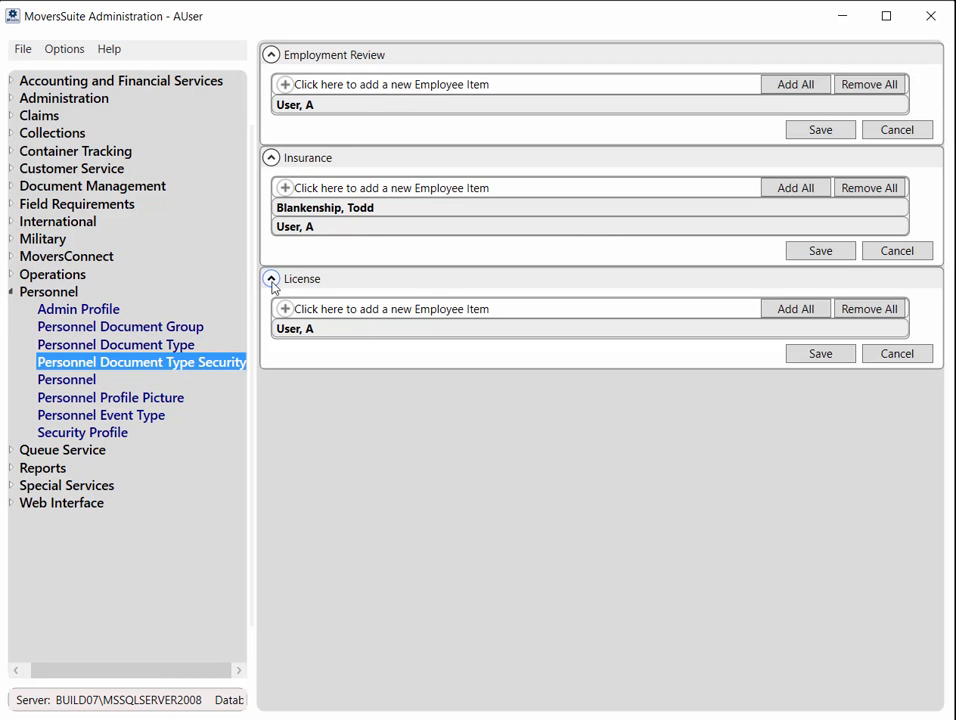
pyautogui.click(324, 314)
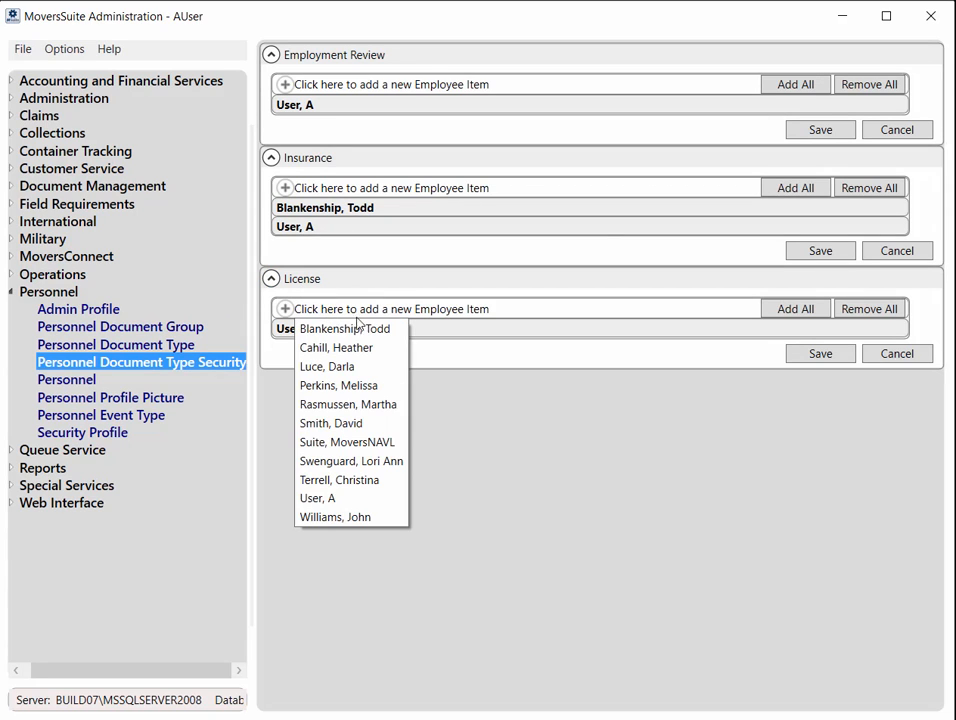
pyautogui.click(365, 347)
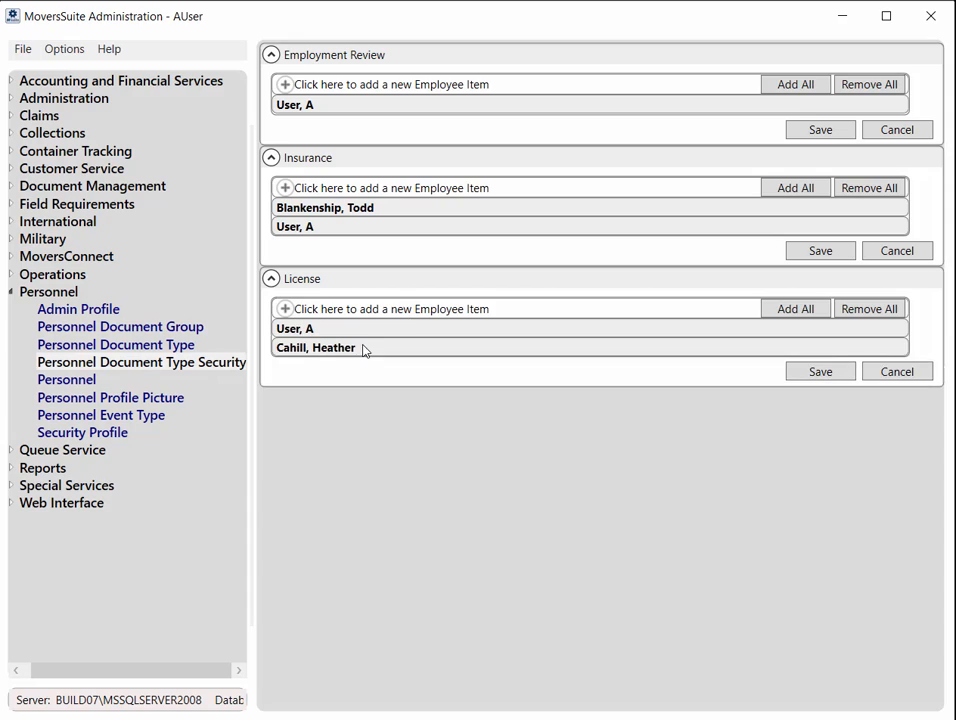
pyautogui.click(371, 318)
pyautogui.click(366, 370)
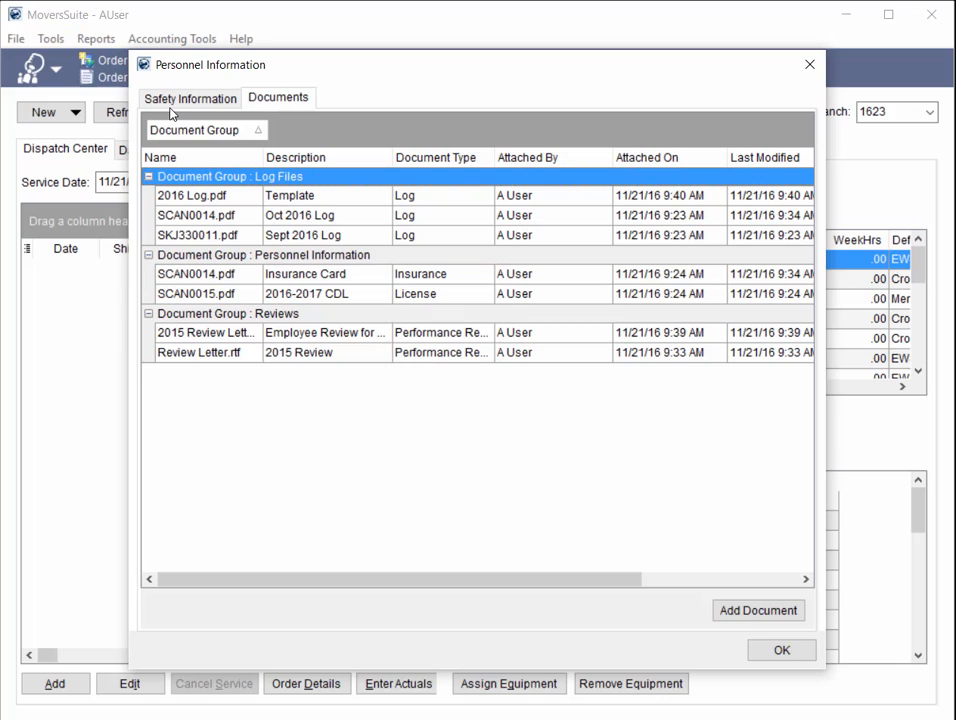
# In MoversSuite, select 2016 Log.pdf under the Log Files group of the personnel documents
pyautogui.click(326, 197)
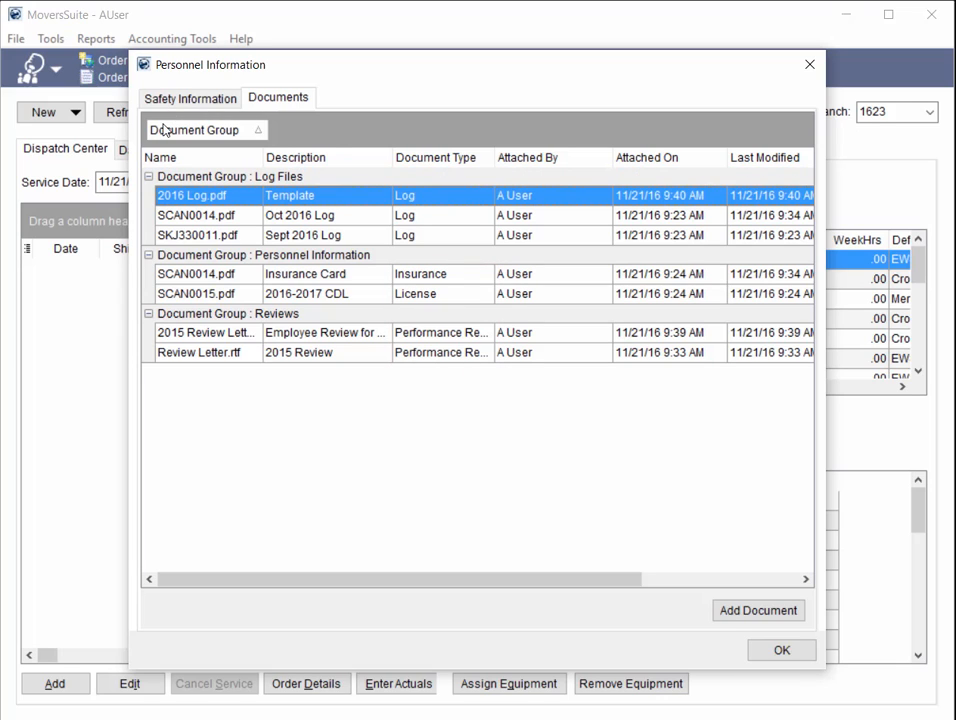